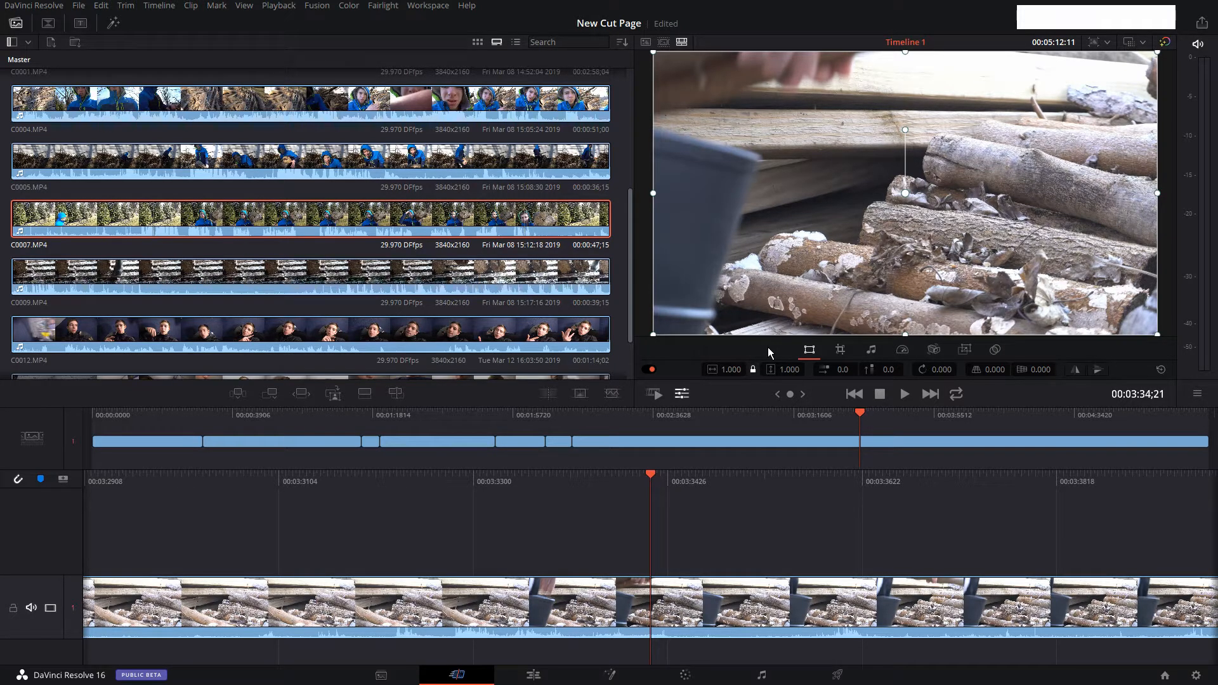
Try position 2.0 by 48.0, rotation 6.700 and pitch 0.135 on the clip, and reset its transform.
left_click_drag(731, 370, 735, 370)
left_click(715, 371)
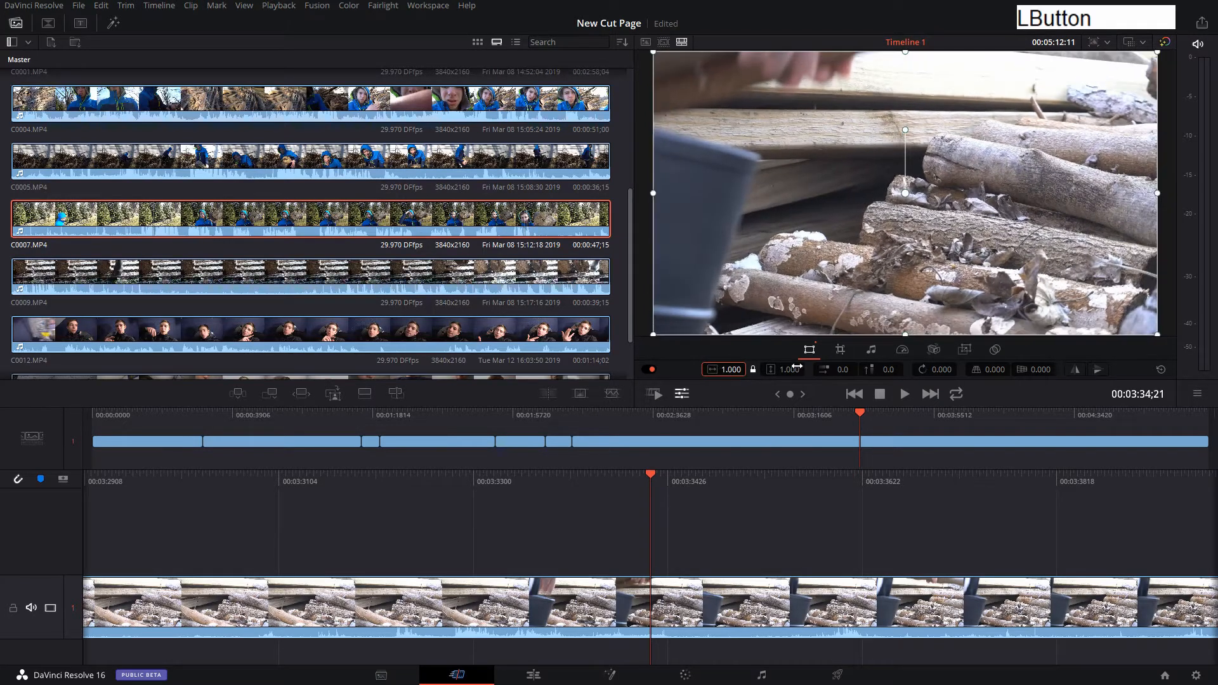
mouse_move(837, 369)
left_mouse_down()
mouse_move(966, 374)
mouse_move(843, 360)
left_mouse_up()
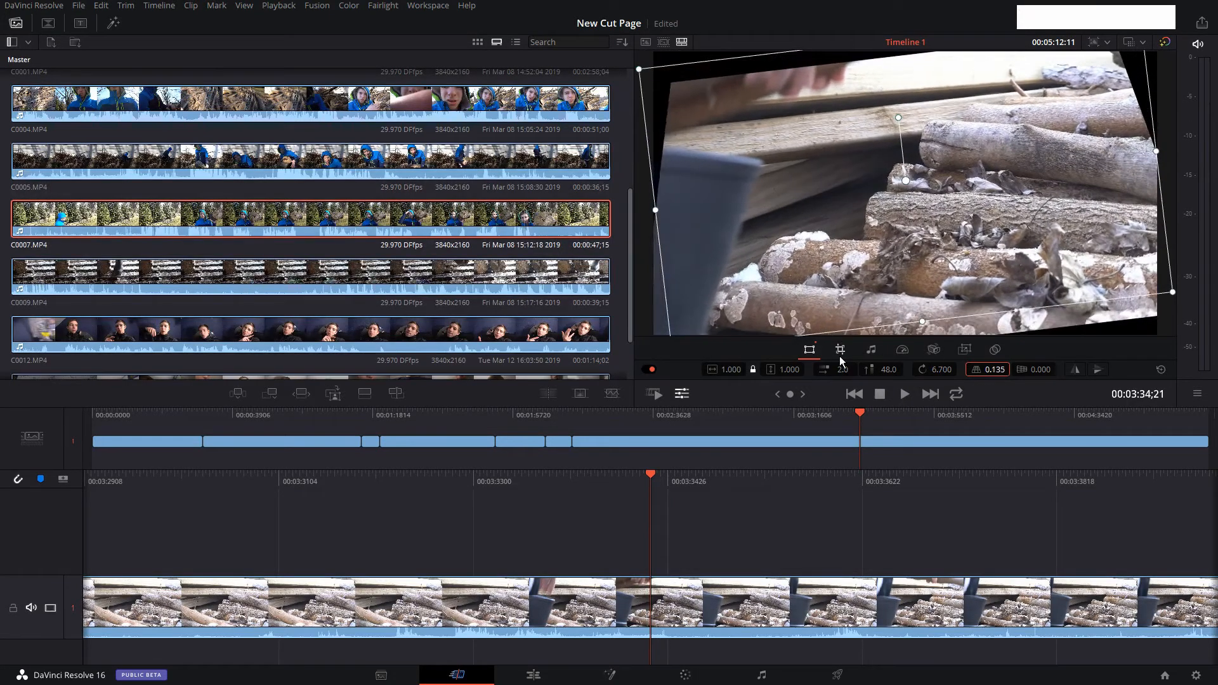
left_click(1161, 371)
Examine the clip's cropping, audio, speed and neighbouring adjustment controls below the viewer.
left_click(844, 349)
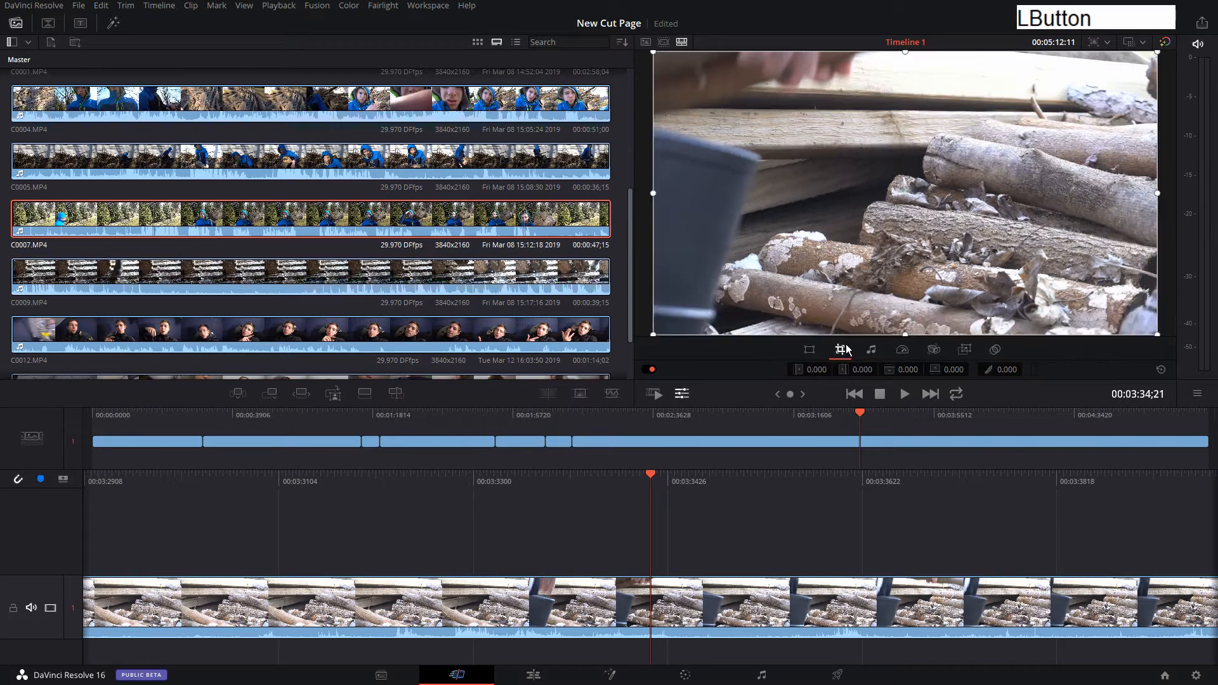
mouse_move(816, 369)
left_mouse_down()
mouse_move(844, 369)
mouse_move(817, 369)
left_mouse_up()
left_click(873, 348)
left_click_drag(922, 372, 926, 372)
left_click(903, 349)
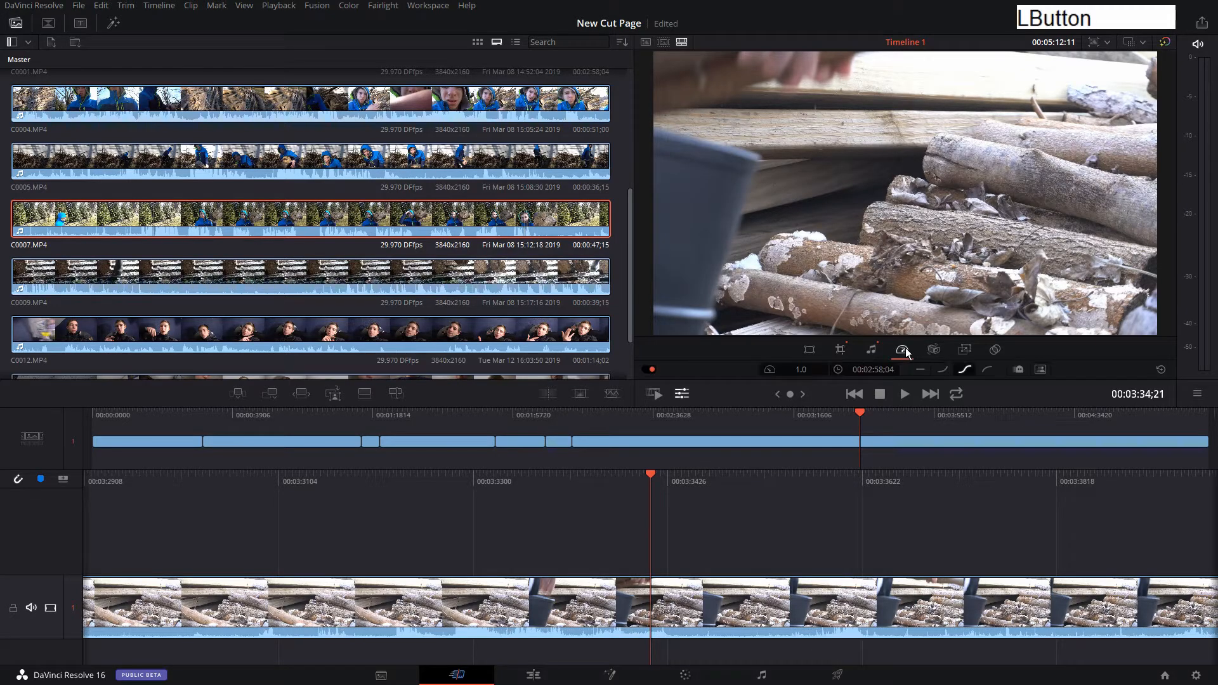
left_click(932, 351)
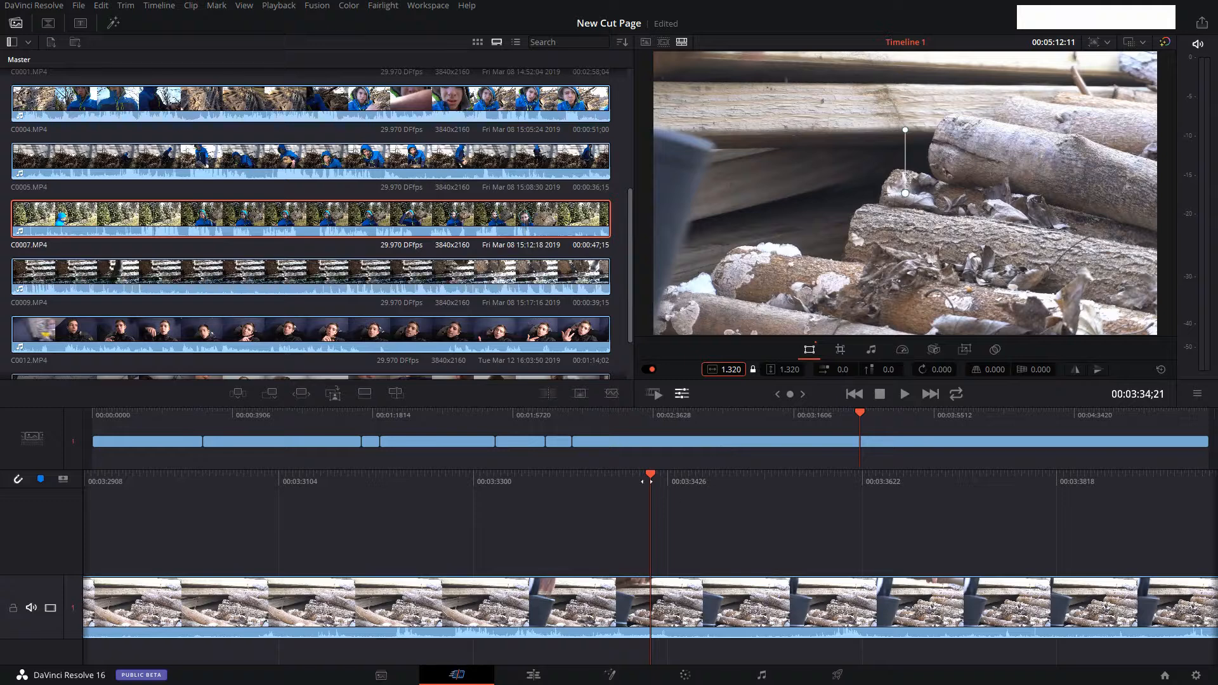
Set the clip's zoom to 1.040 at 00:03:37;14 and play back that section of the timeline.
left_click_drag(659, 478, 365, 470)
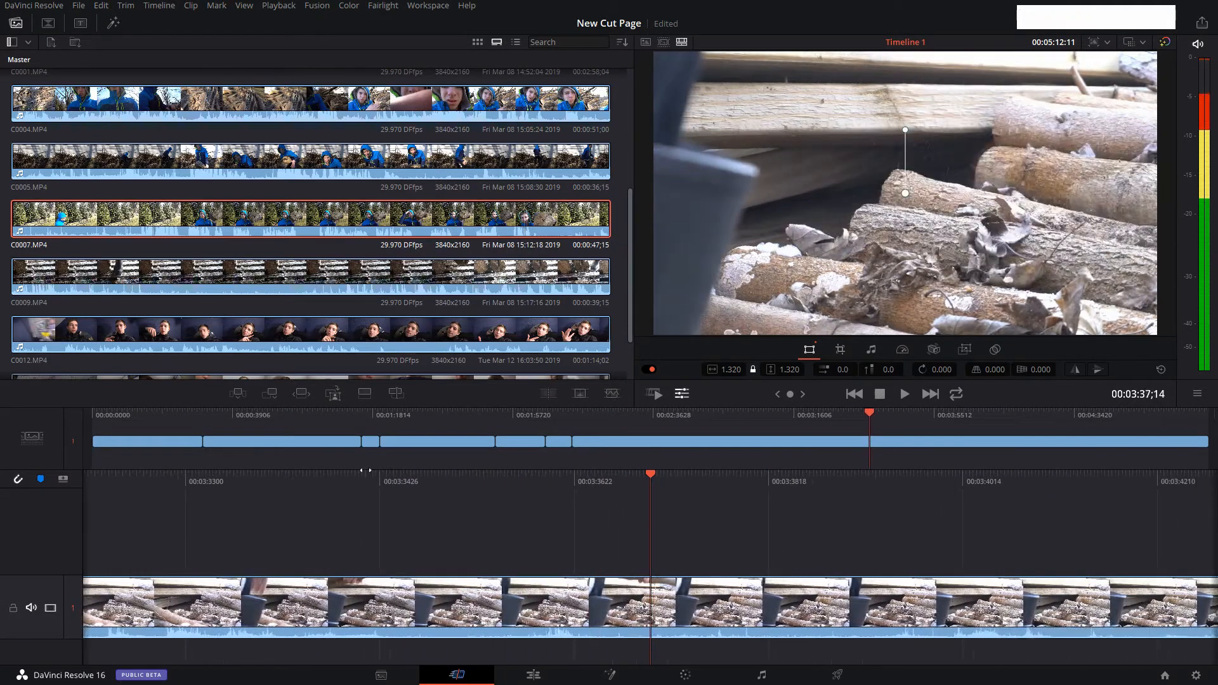
left_click(690, 373)
left_click_drag(735, 370, 717, 370)
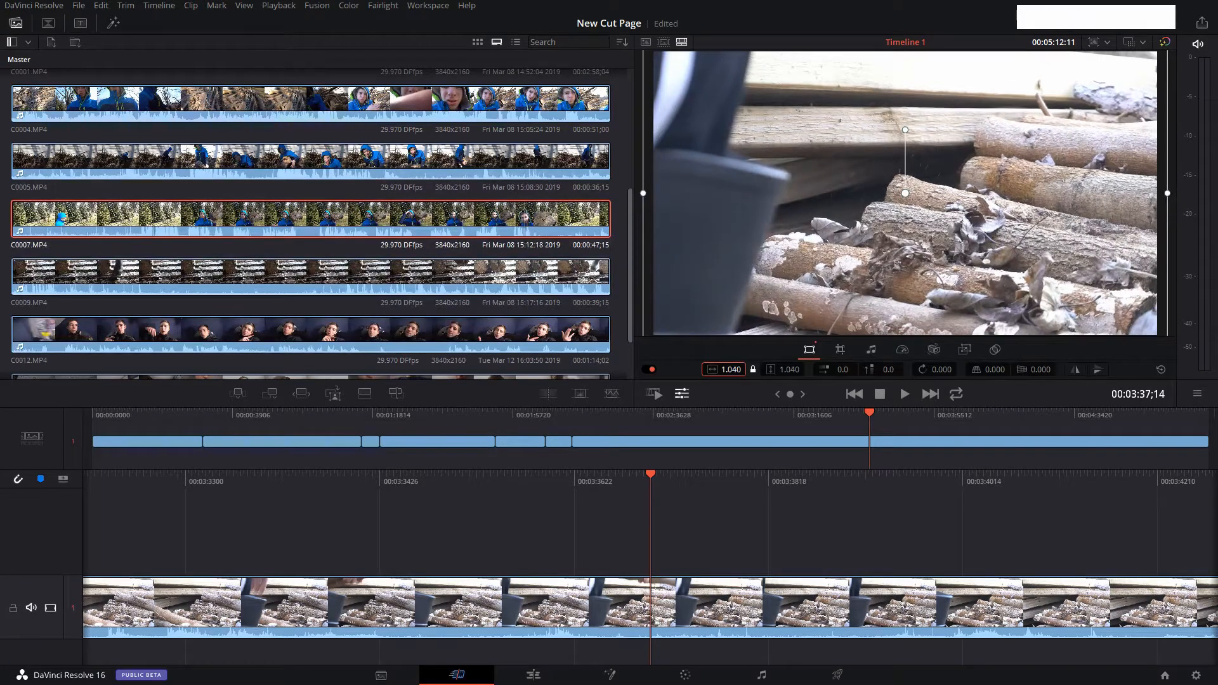
left_click(589, 510)
key("space")
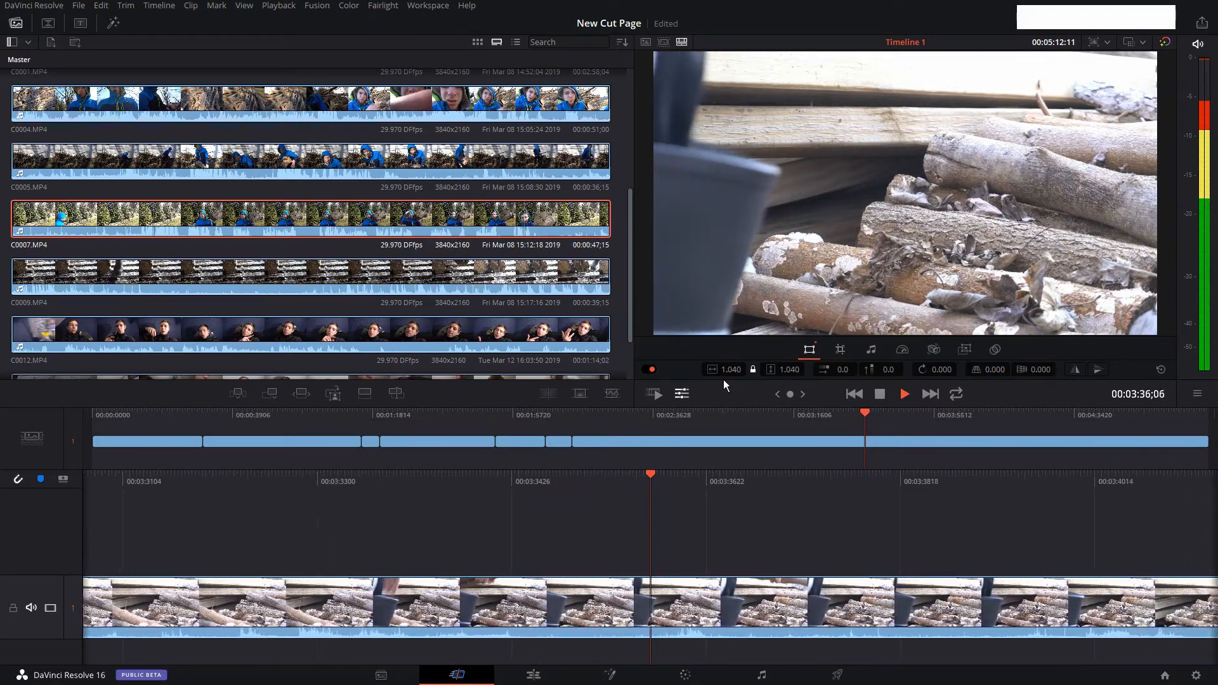
key("space")
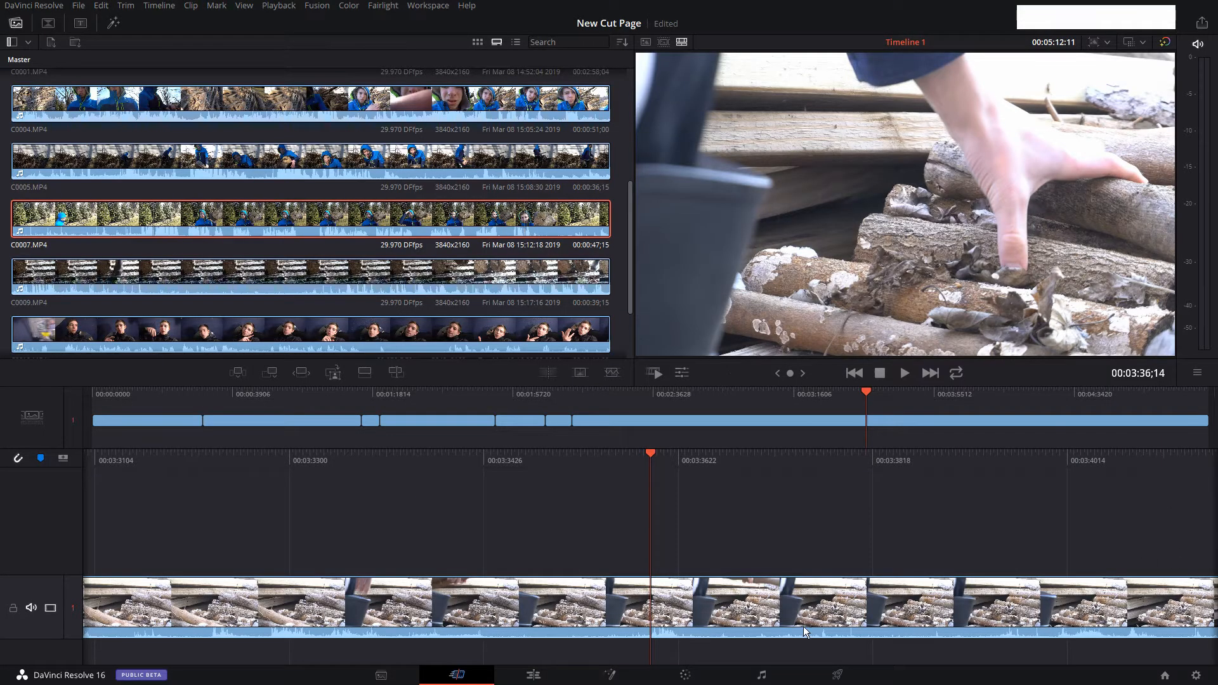
Try to shift the first clip on track 1 about 22 frames away from the start of the timeline.
left_click_drag(866, 395, 152, 393)
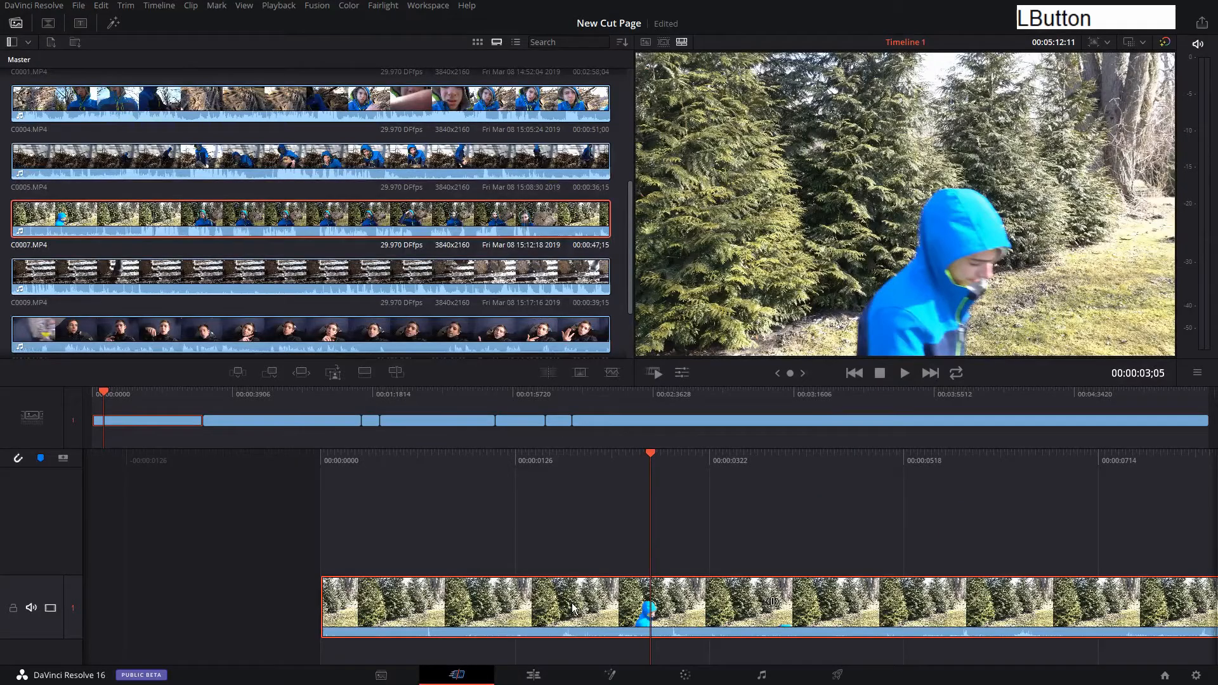
left_click_drag(573, 608, 651, 615)
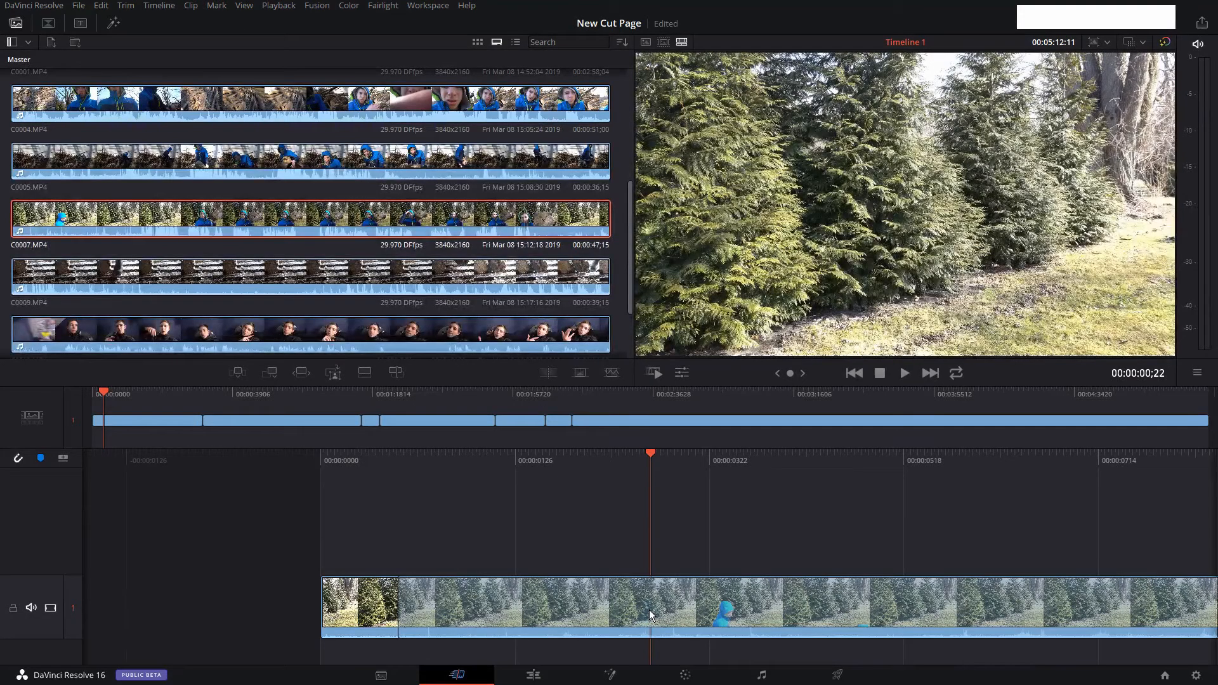
left_click_drag(649, 610, 649, 611)
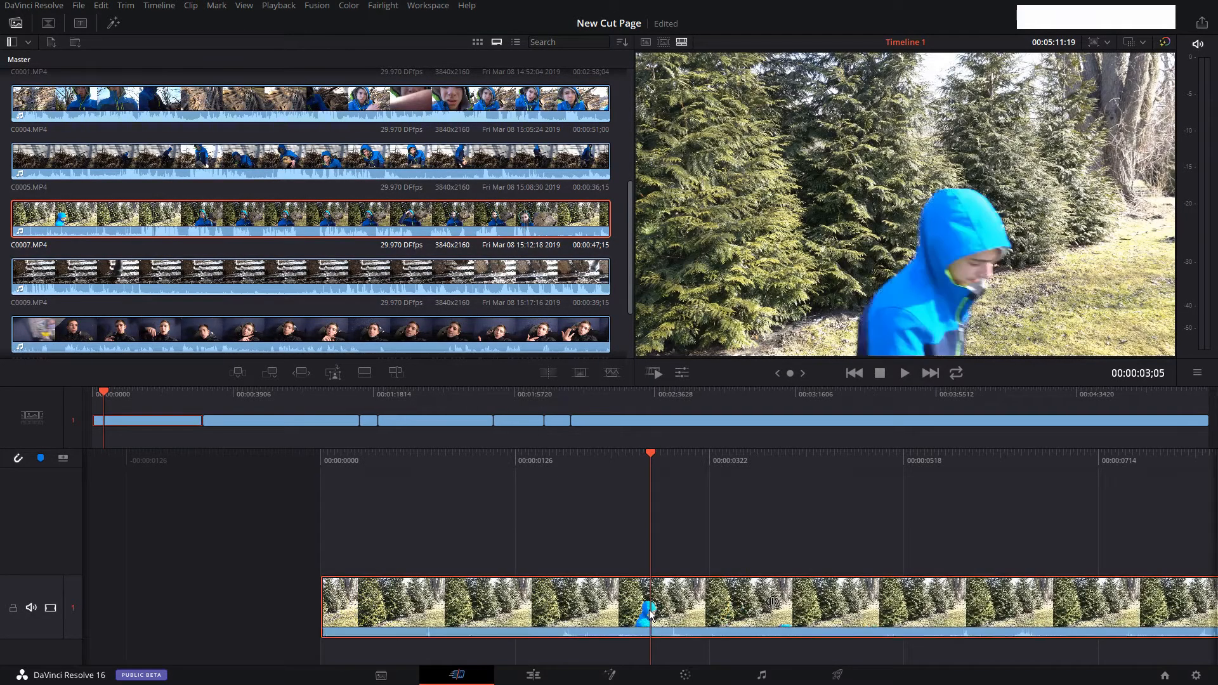
left_click_drag(547, 611, 661, 627)
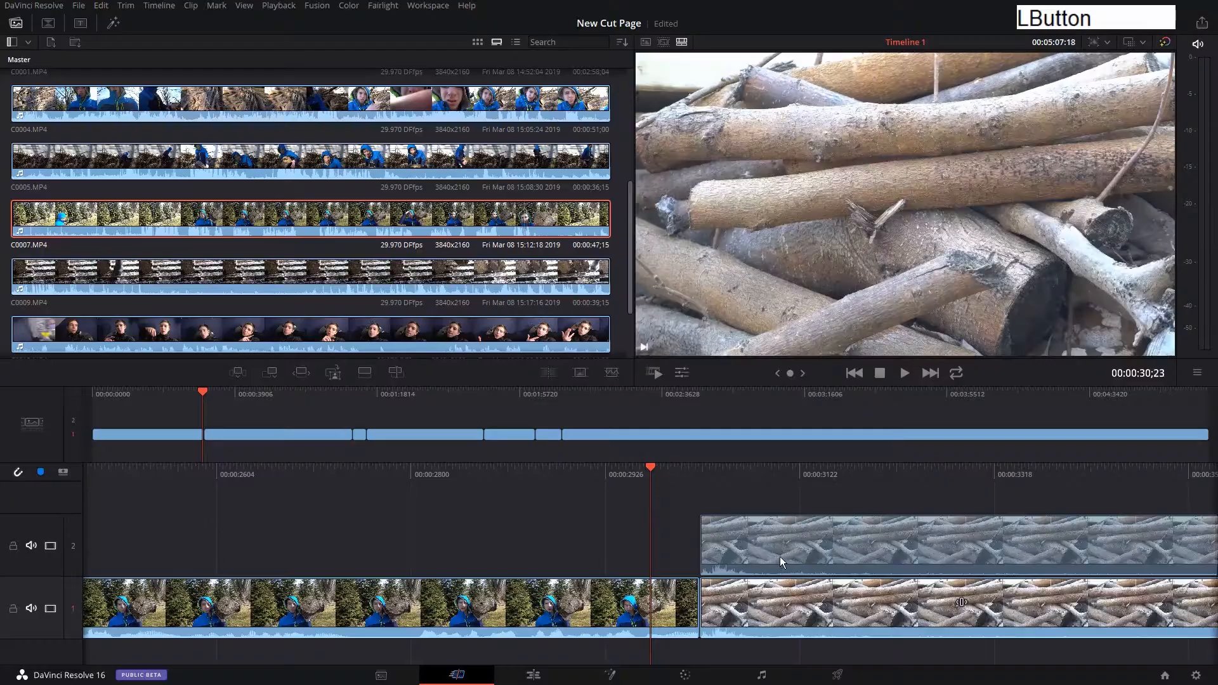
Place the log clip on track 2 overlapping the first clip's end, and shorten the track 1 gap beneath it to about two seconds.
left_click_drag(779, 557, 735, 561)
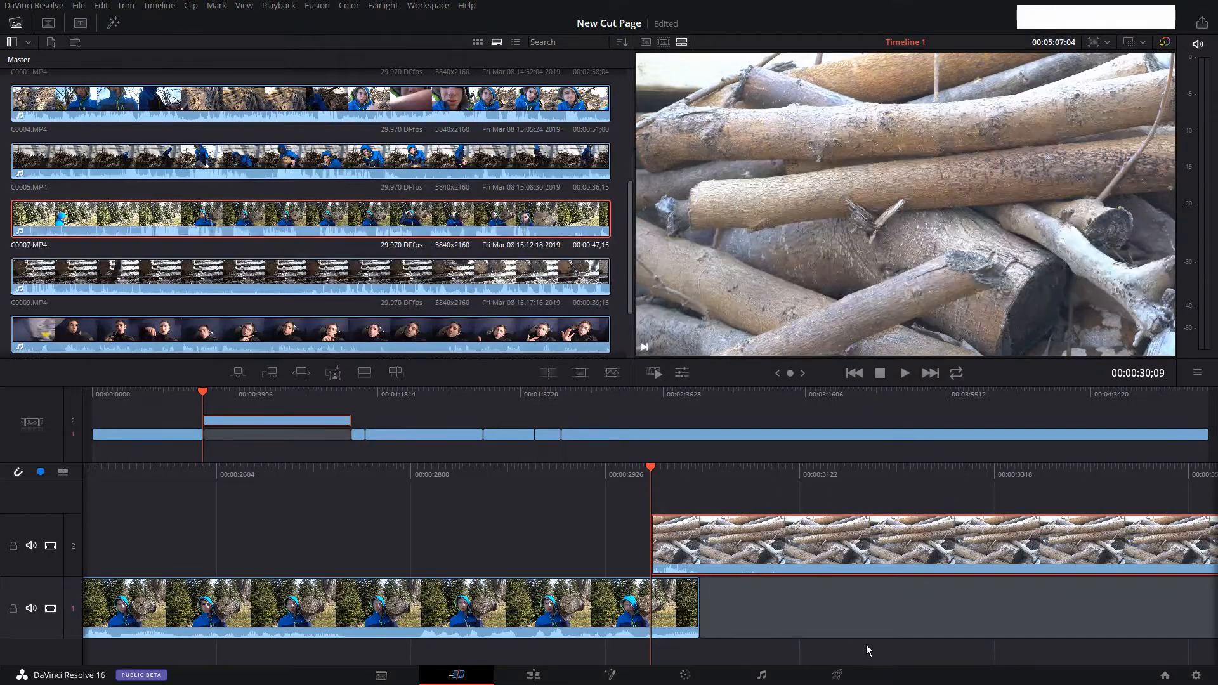
left_click(756, 612)
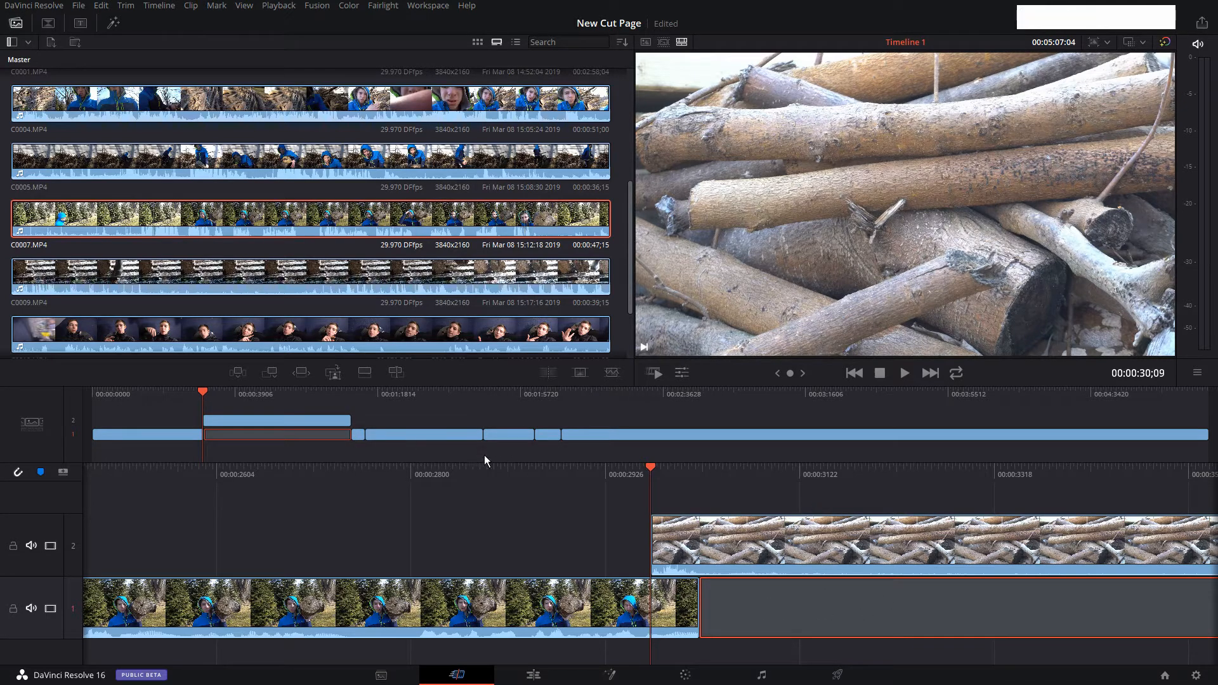
left_click_drag(202, 397, 348, 406)
left_click_drag(740, 610, 358, 603)
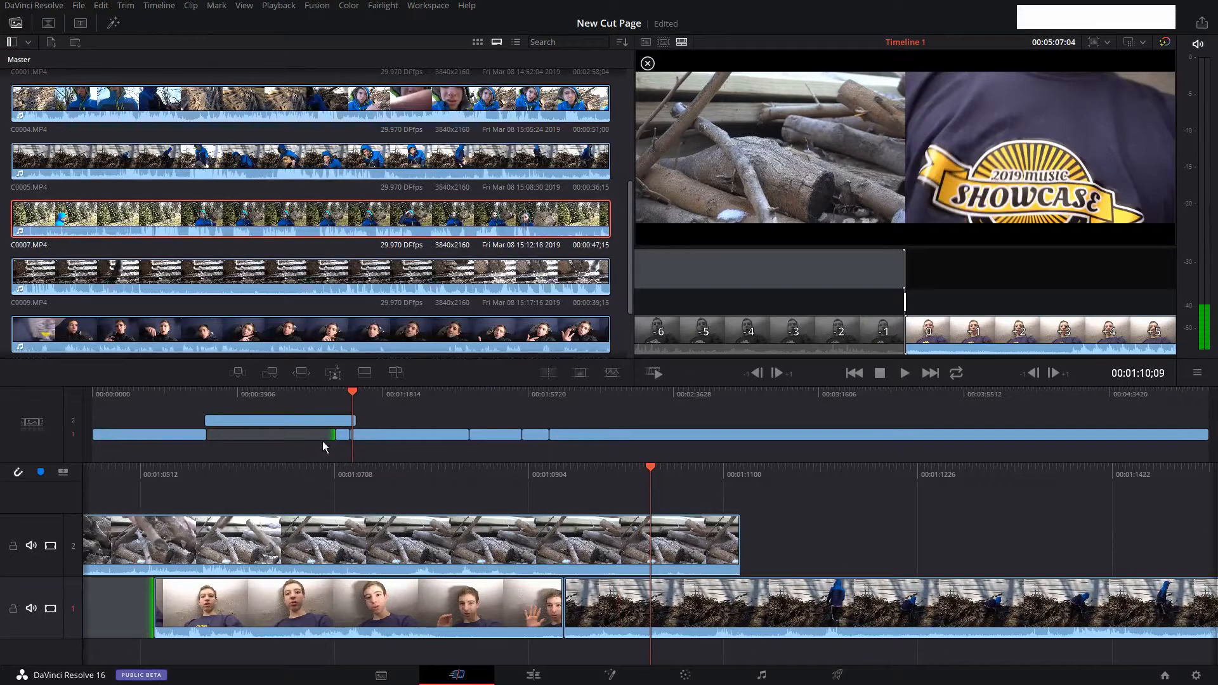
left_click_drag(329, 435, 330, 474)
left_click(225, 400)
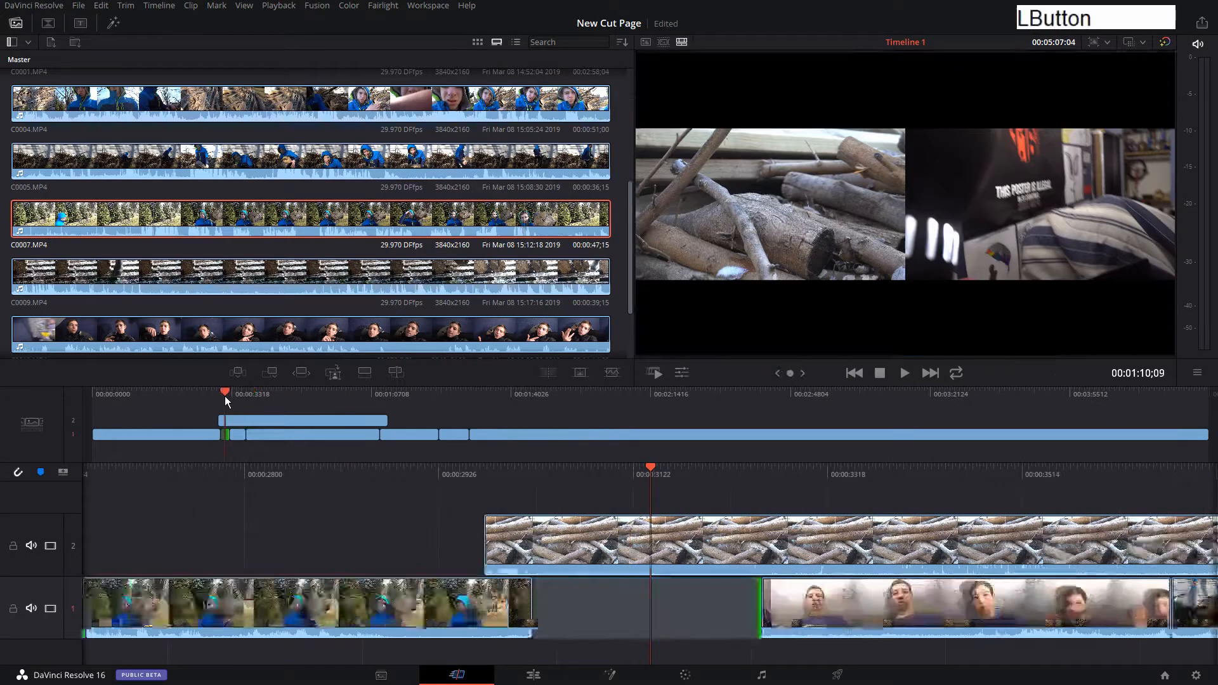
Move the log clip from track 2 down onto track 1, directly after the gap.
left_click(658, 544)
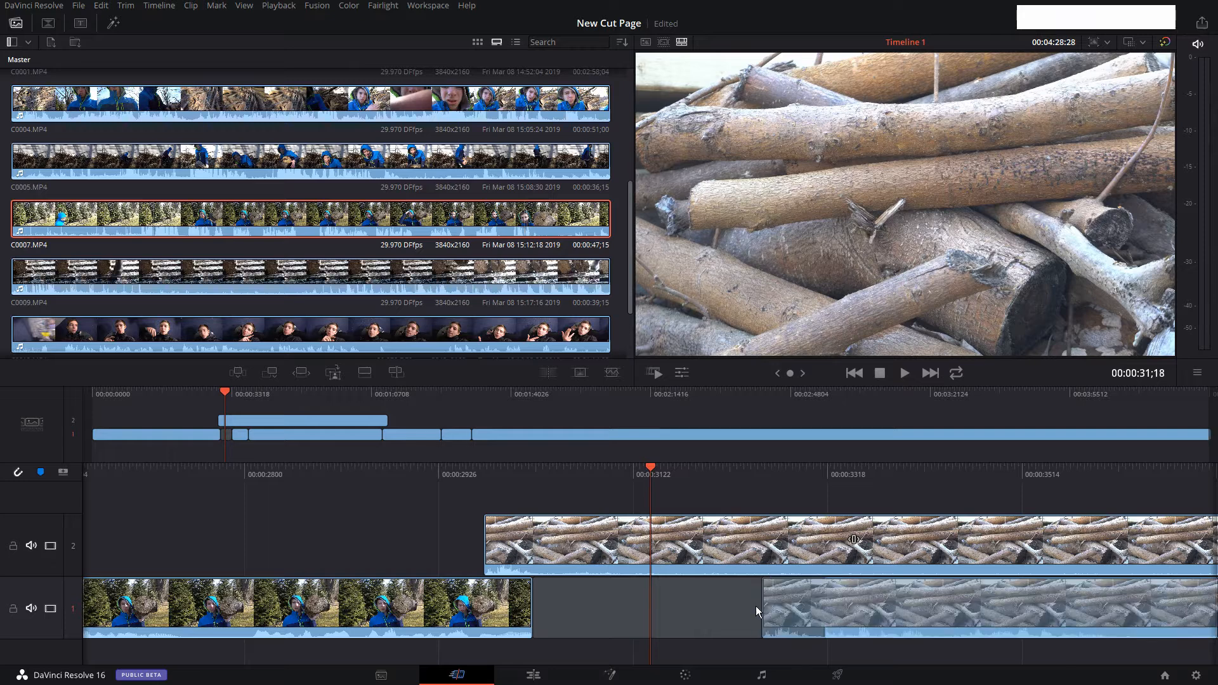
left_click_drag(760, 607, 760, 607)
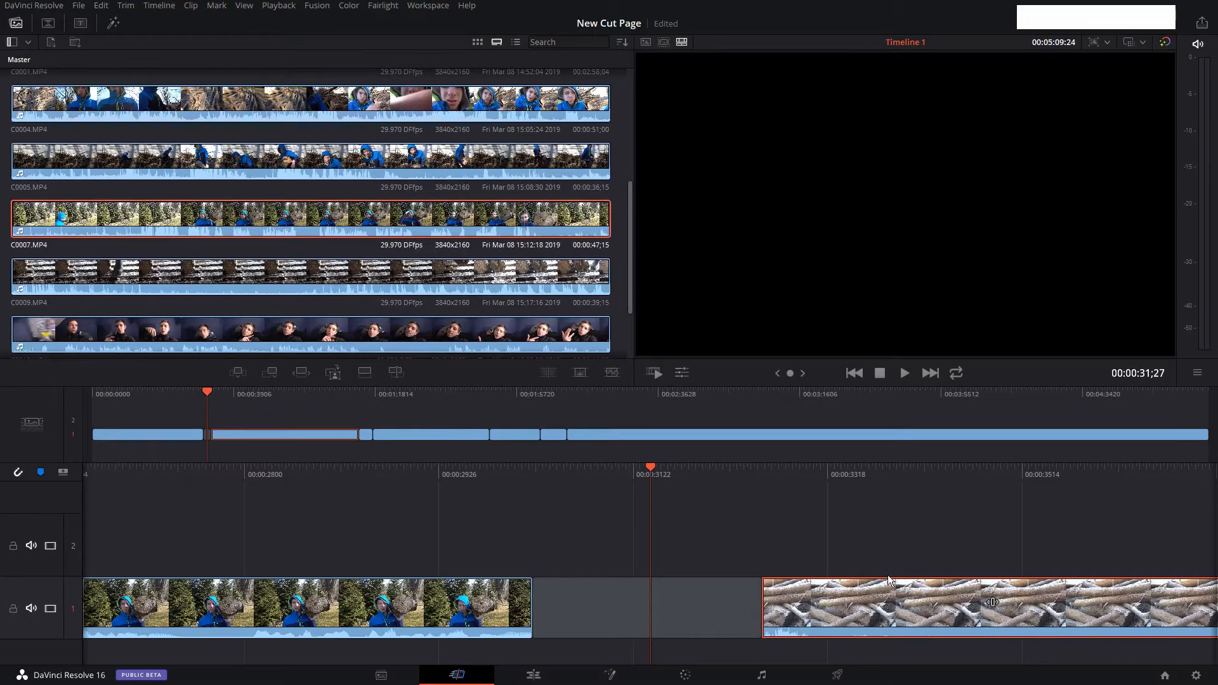
left_click(810, 527)
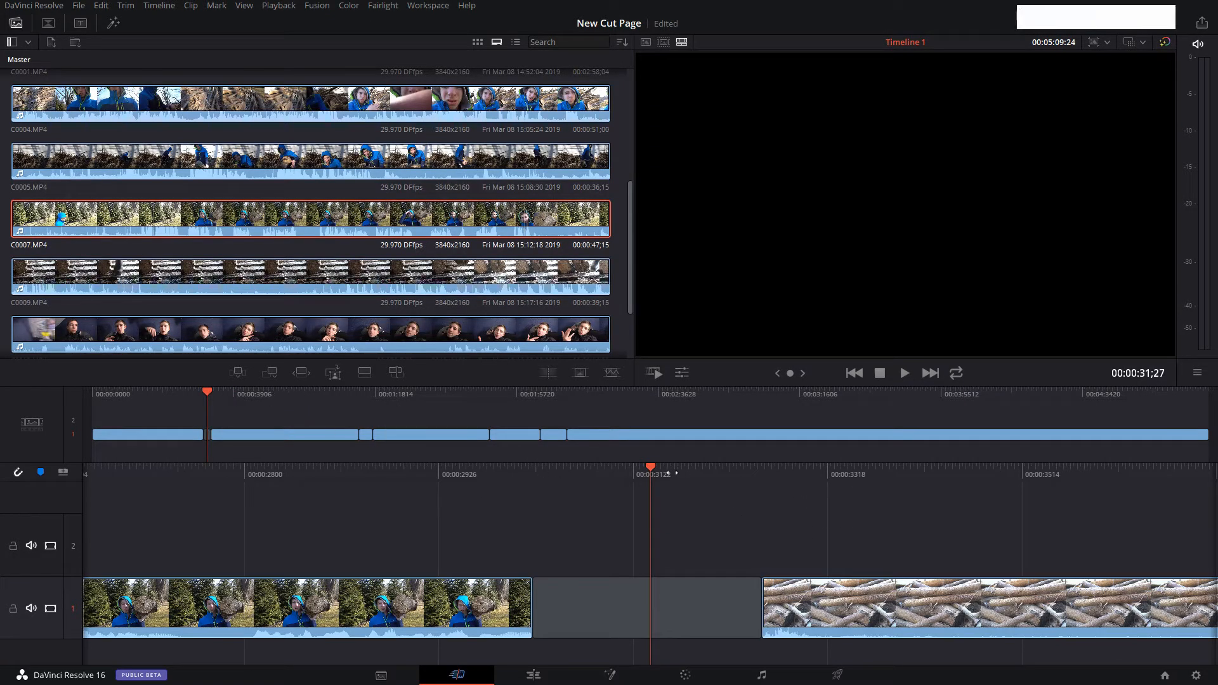
Close the gap on track 1 so the log clip directly follows the first clip.
left_click_drag(676, 474, 621, 474)
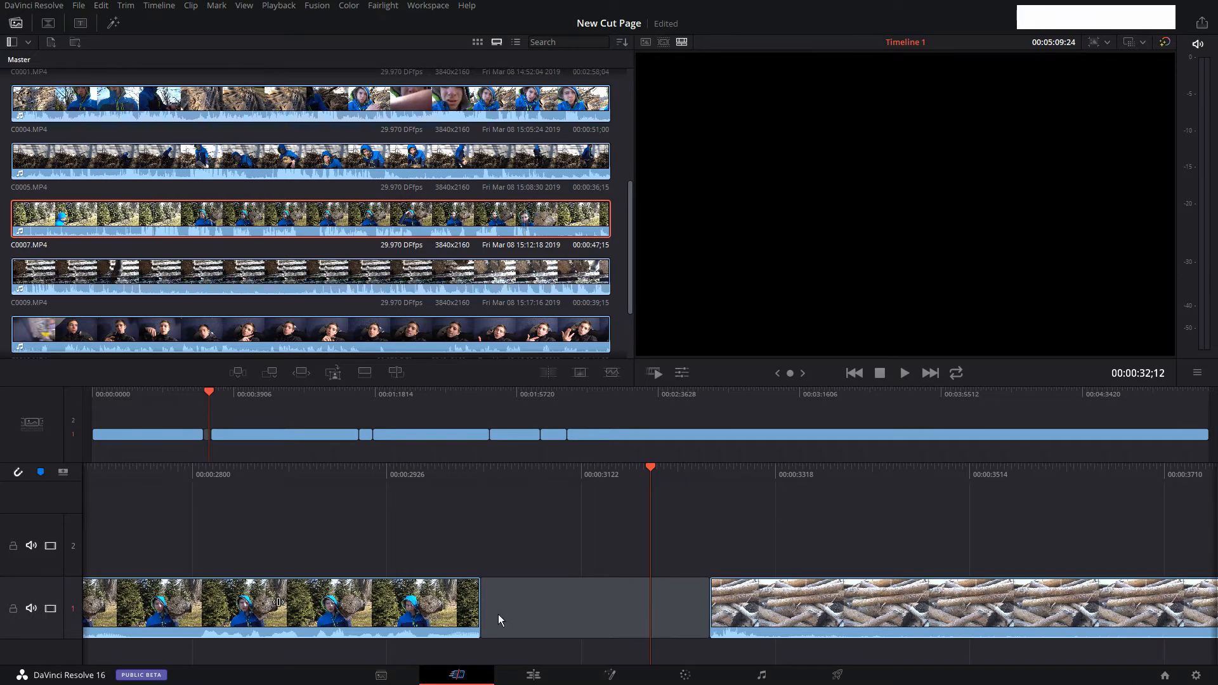
left_click(566, 581)
left_click_drag(695, 601, 571, 602)
left_click(580, 523)
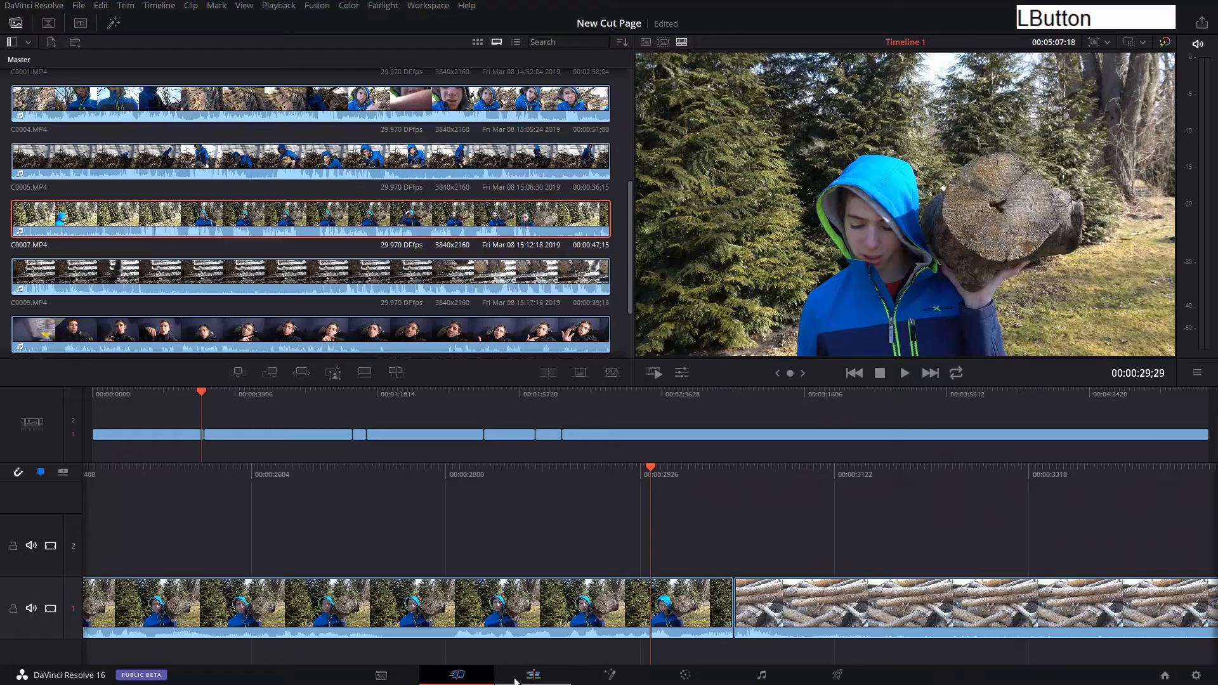
Switch to the Edit page and zoom in on the cut between C0007.MP4 and C0001.MP4.
left_click(532, 674)
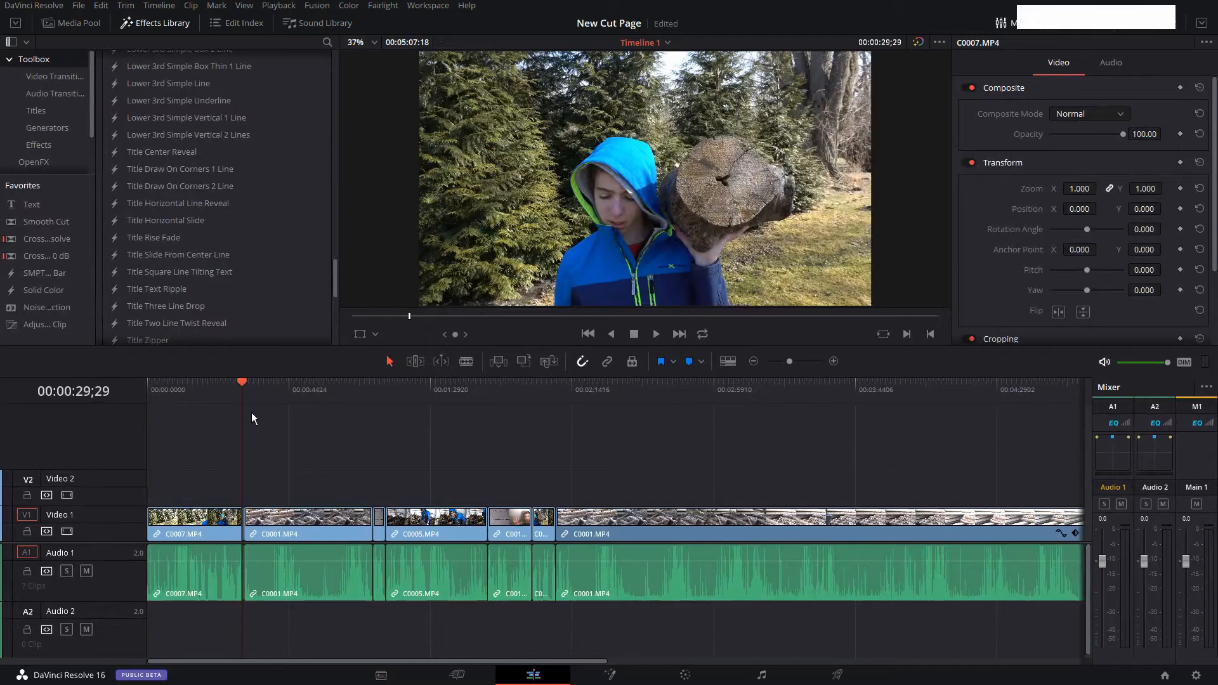
left_click(251, 402)
left_click(714, 391)
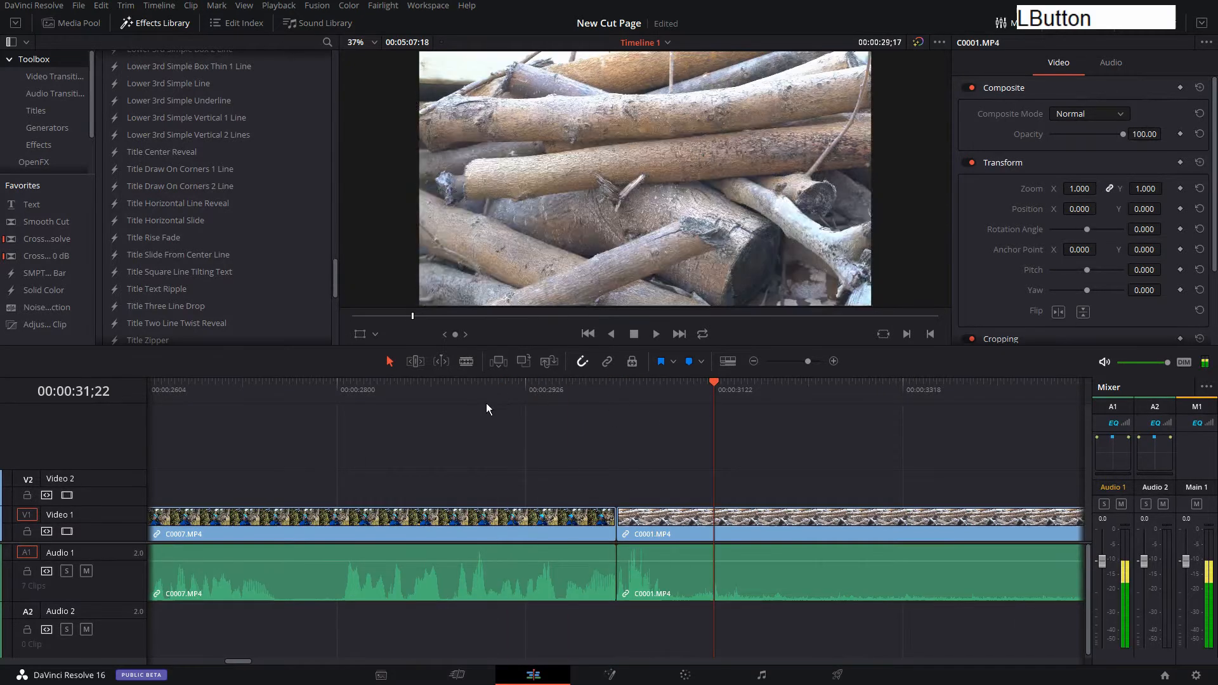
Trim only the video end of C0007.MP4 back to just before the 28-second mark, leaving its audio at full length.
left_click(487, 408)
scroll(568, 479, "left", 5)
left_click(709, 577)
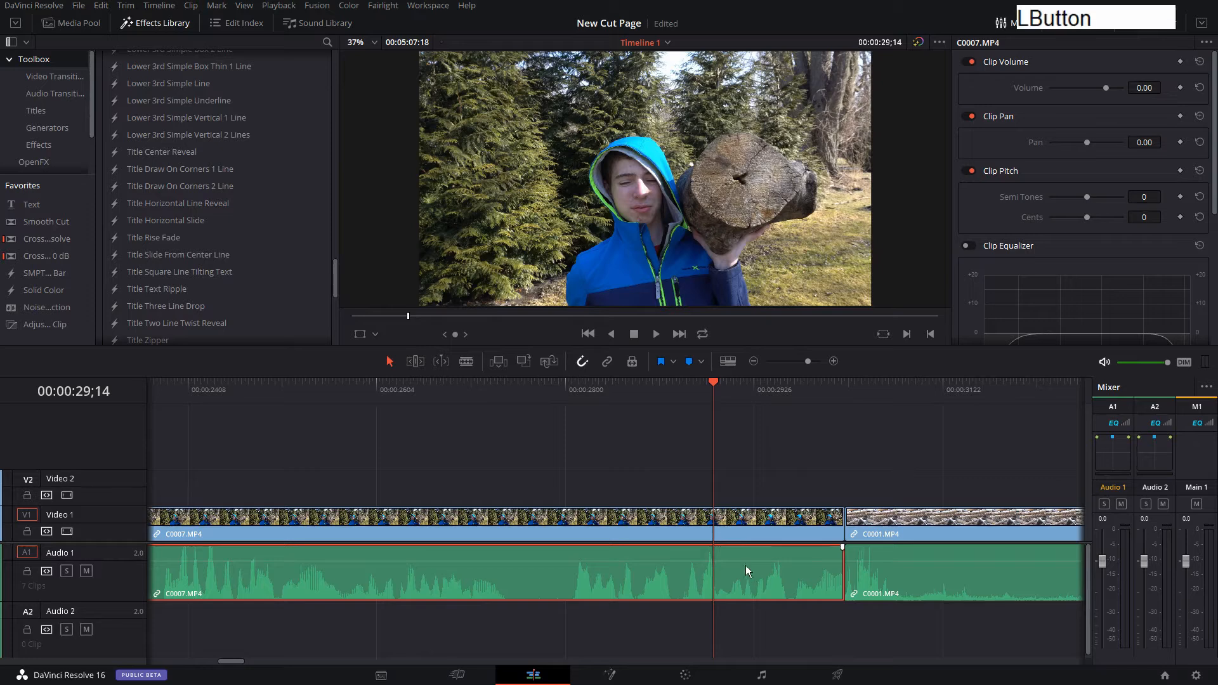
left_click(734, 520)
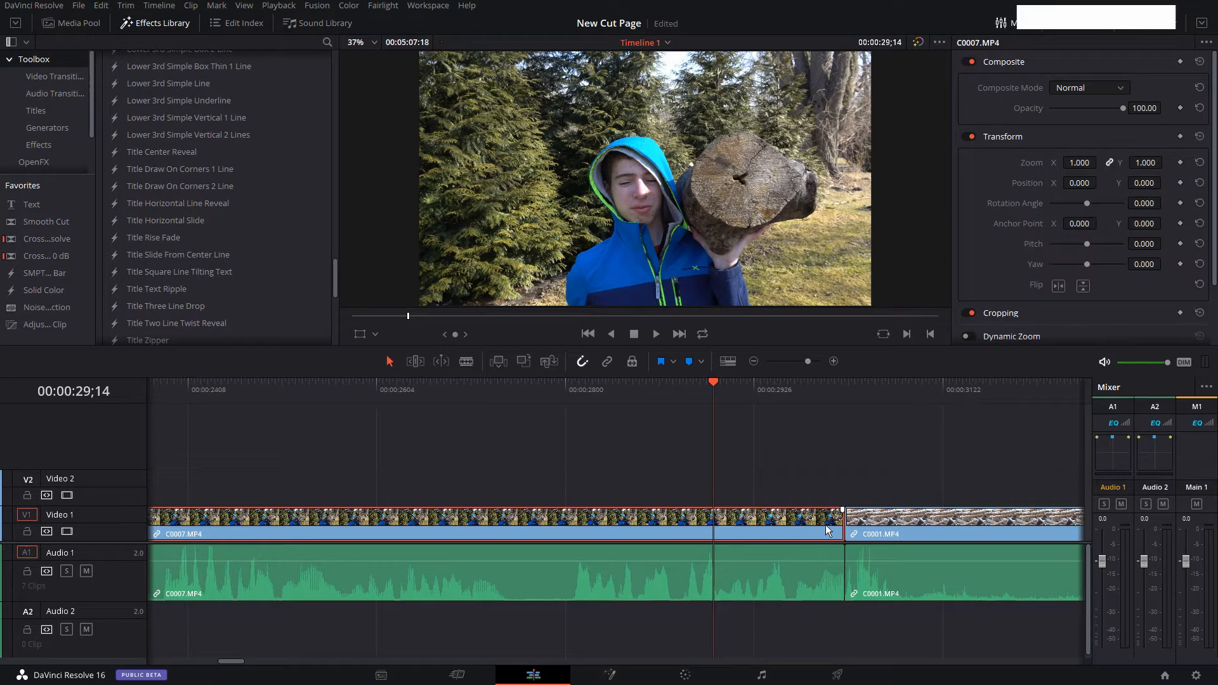
left_click_drag(837, 523, 547, 524)
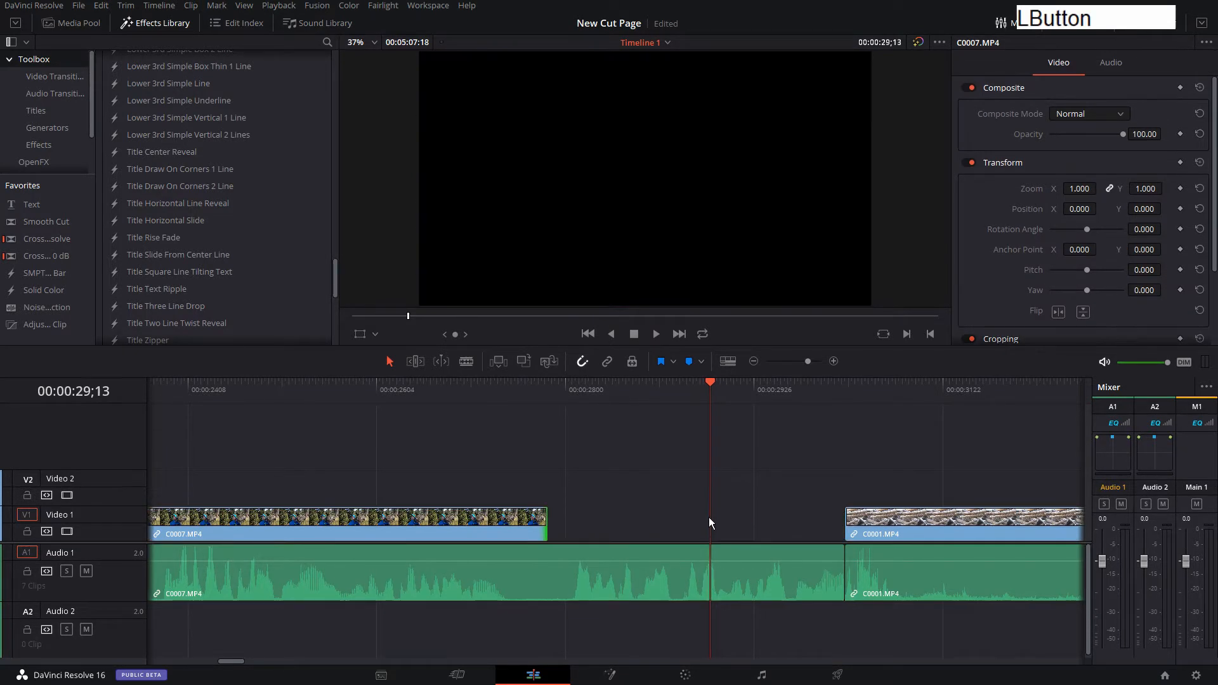
Play back the audio-only stretch and extend the C0007.MP4 video to the cut with C0001.MP4 again.
left_click(601, 491)
left_click_drag(616, 389, 729, 390)
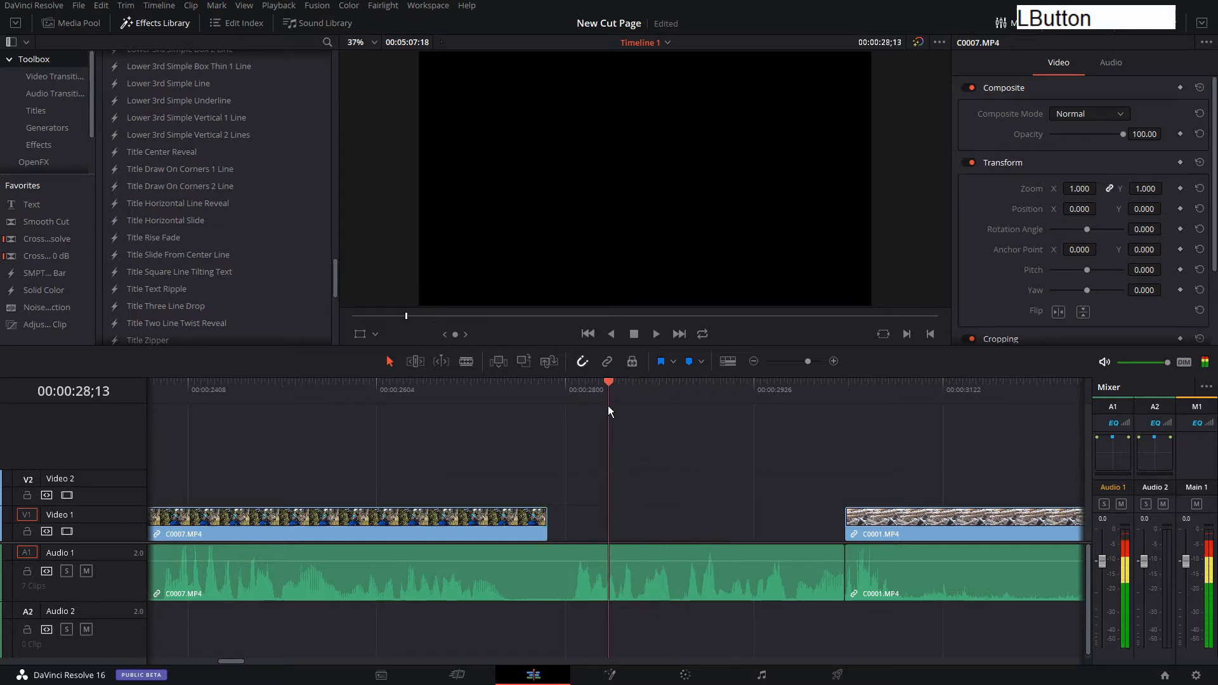
key("space")
Try trimming only the audio end of C0007.MP4, play back the silent stretch, and restore the audio to the cut.
key("space")
mouse_move(501, 391)
left_mouse_down()
mouse_move(441, 398)
mouse_move(501, 394)
left_mouse_up()
left_click_drag(539, 518, 844, 519)
left_click_drag(844, 582, 538, 582)
key("space")
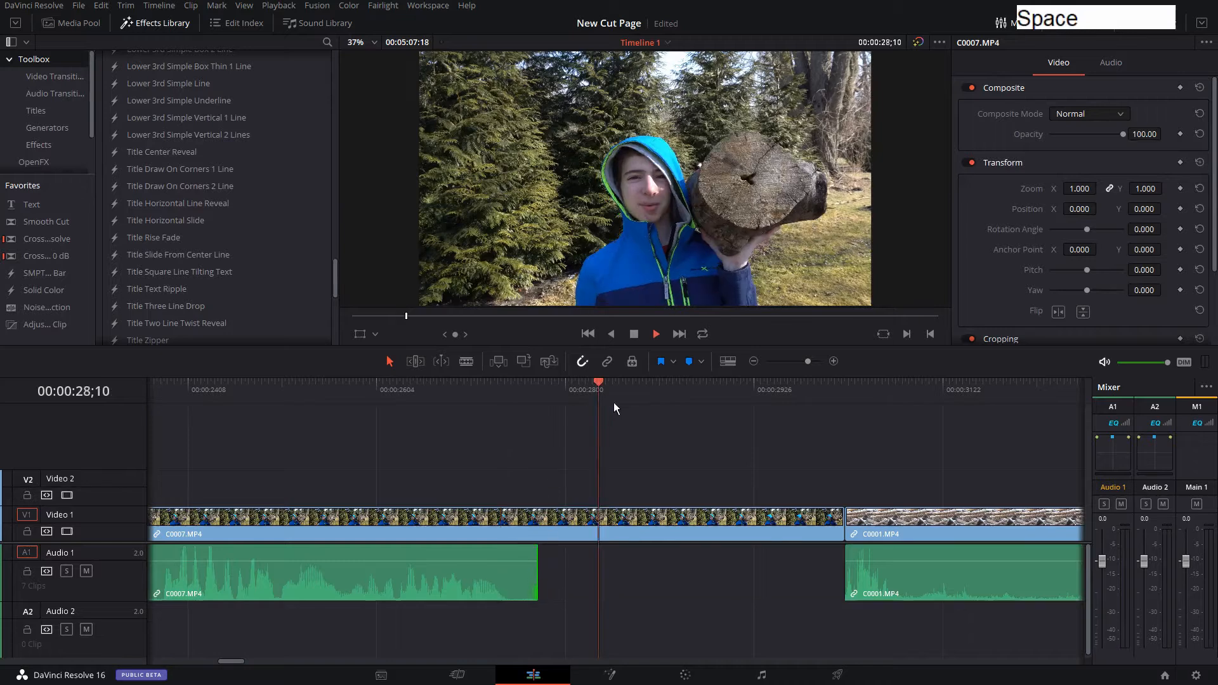
key("space")
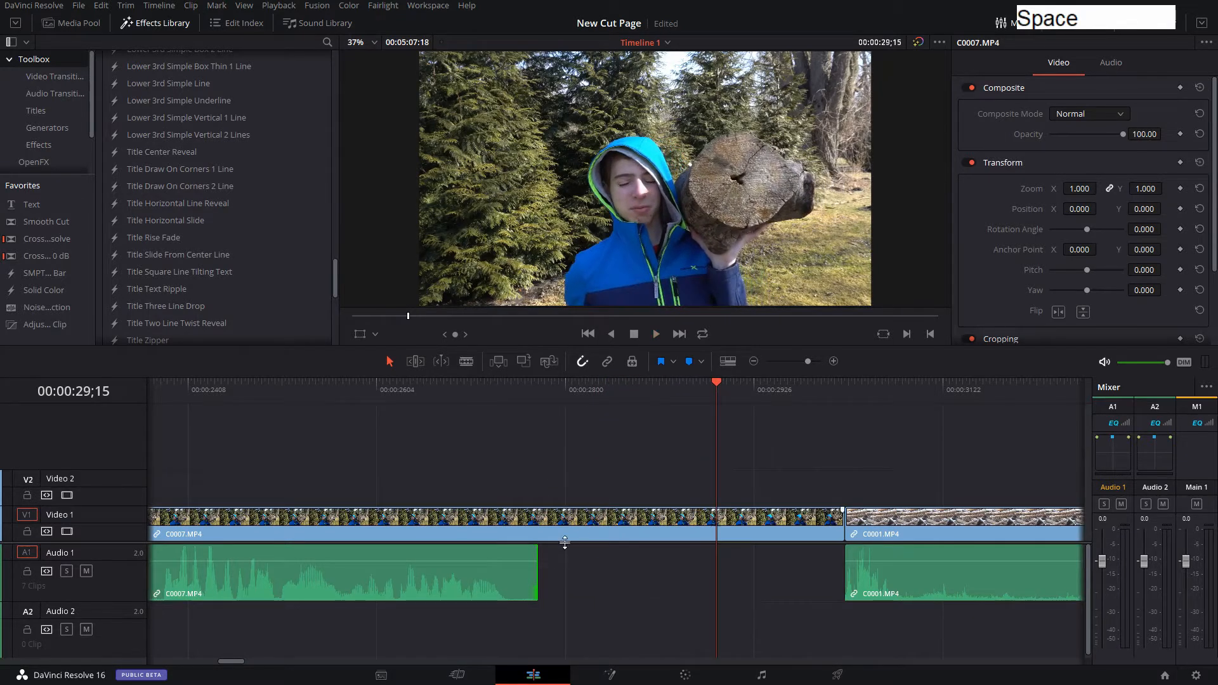
left_click_drag(533, 582, 844, 582)
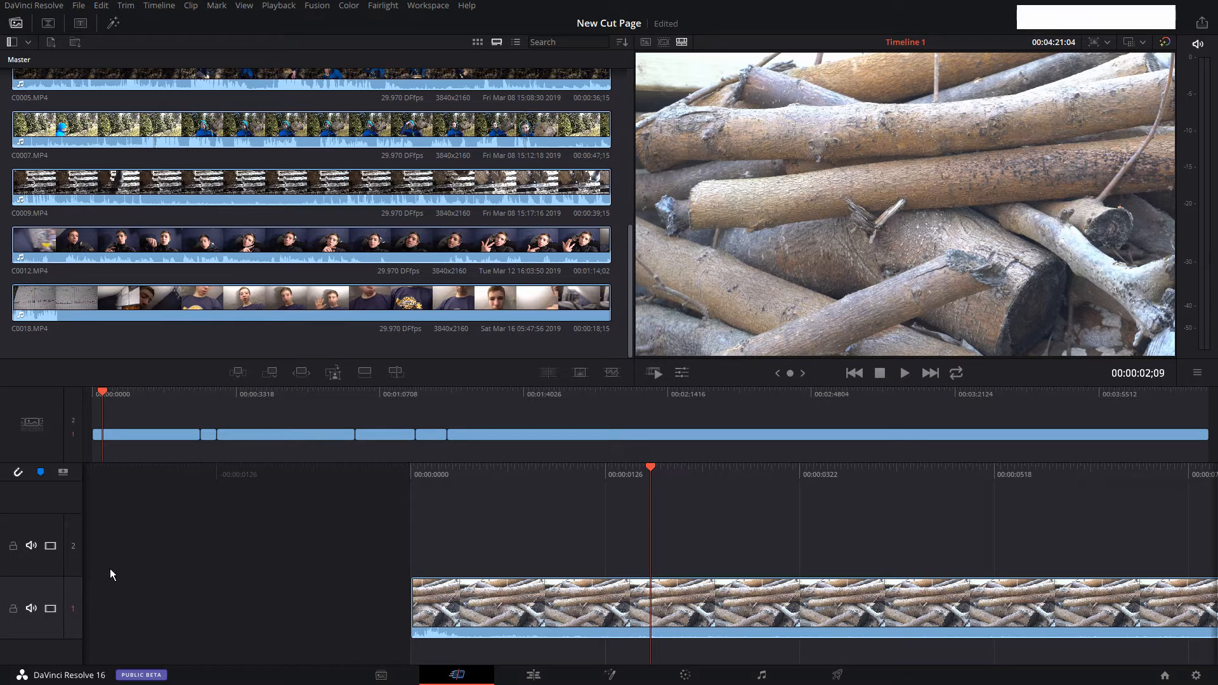
Delete the empty track 2 from the Cut page timeline.
right_click(56, 516)
left_click(112, 538)
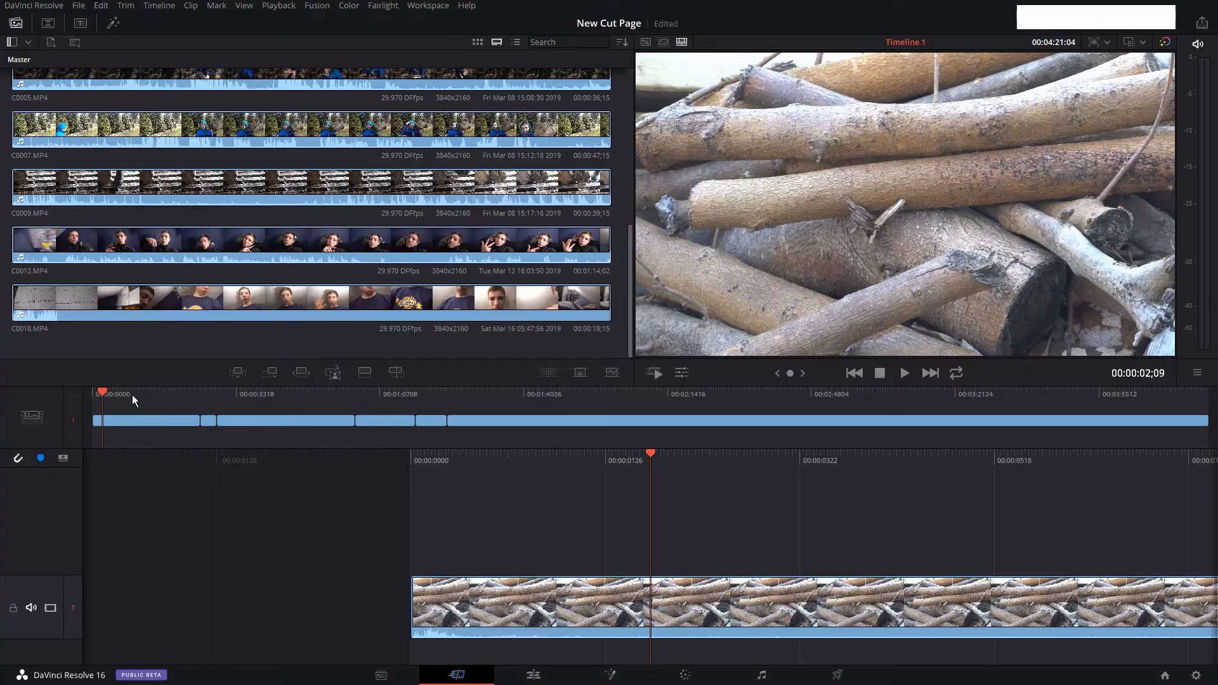
Smart Insert C0012.MP4 at the cut nearest the playhead, with the playhead placed just before the 25-second mark.
left_click(196, 401)
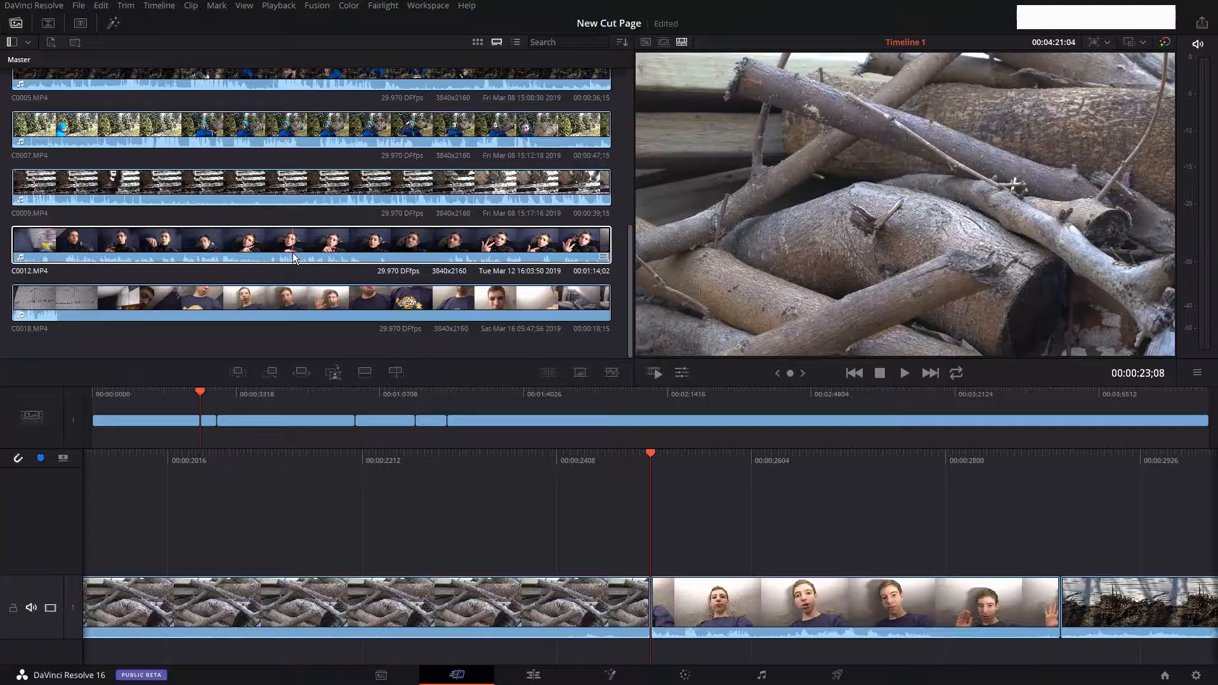
left_click(293, 254)
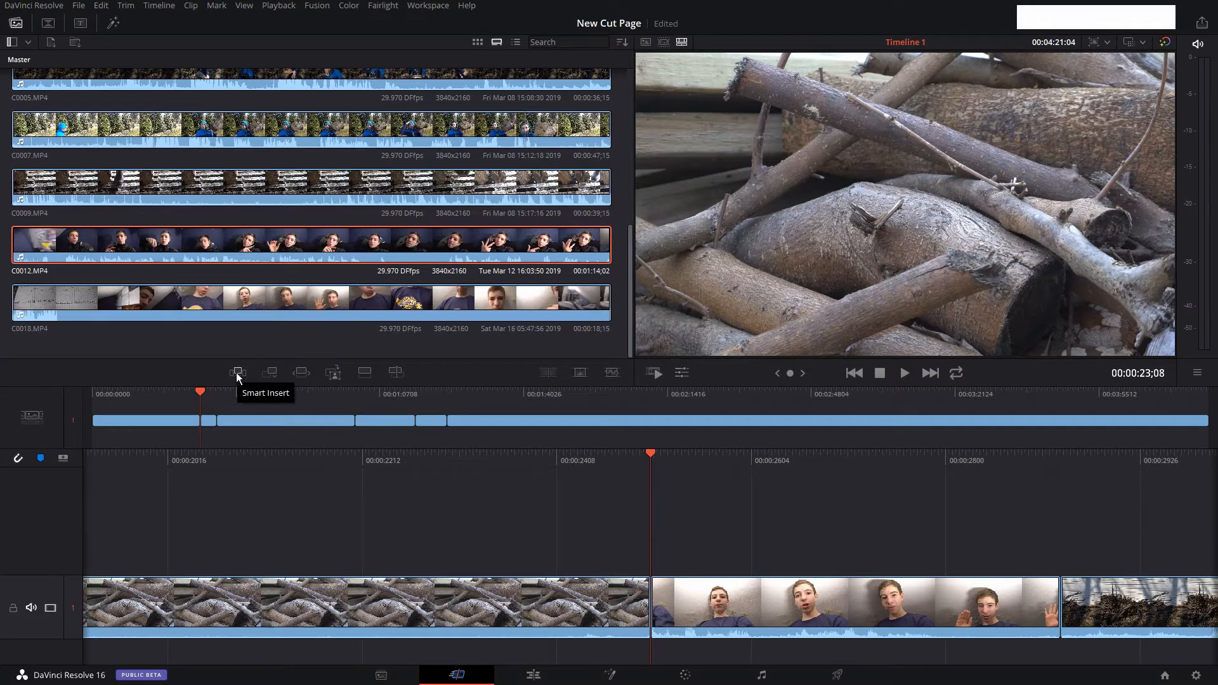
left_click_drag(616, 467, 719, 467)
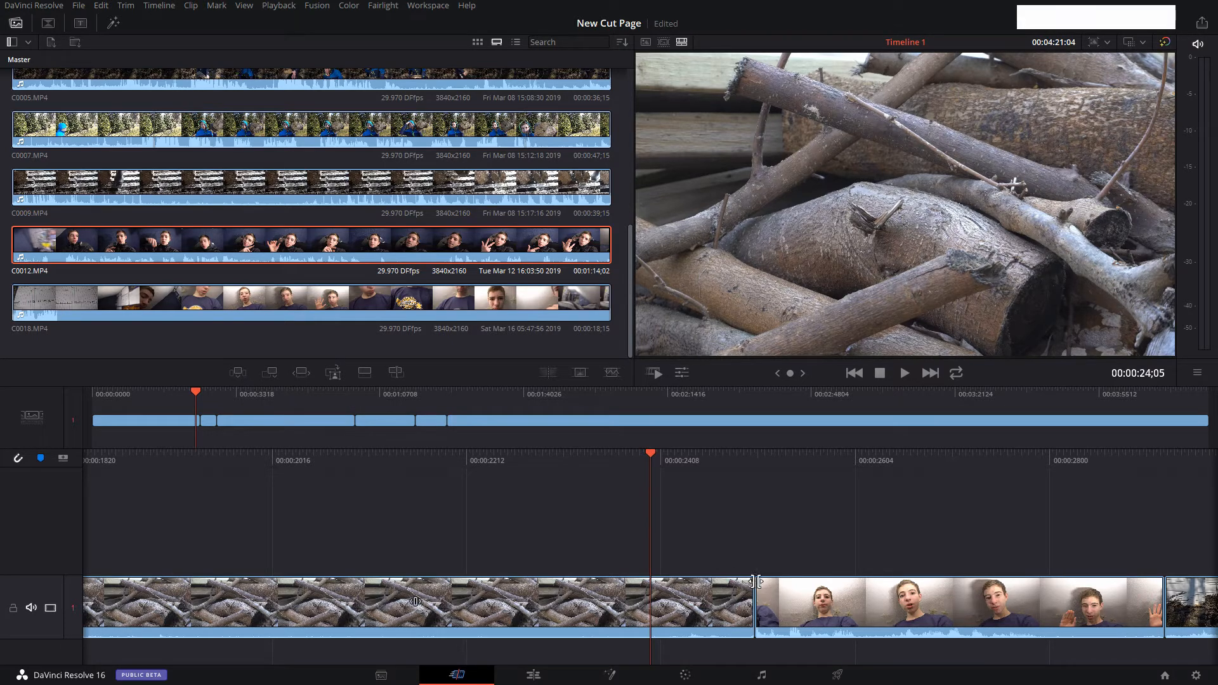
left_click(726, 486)
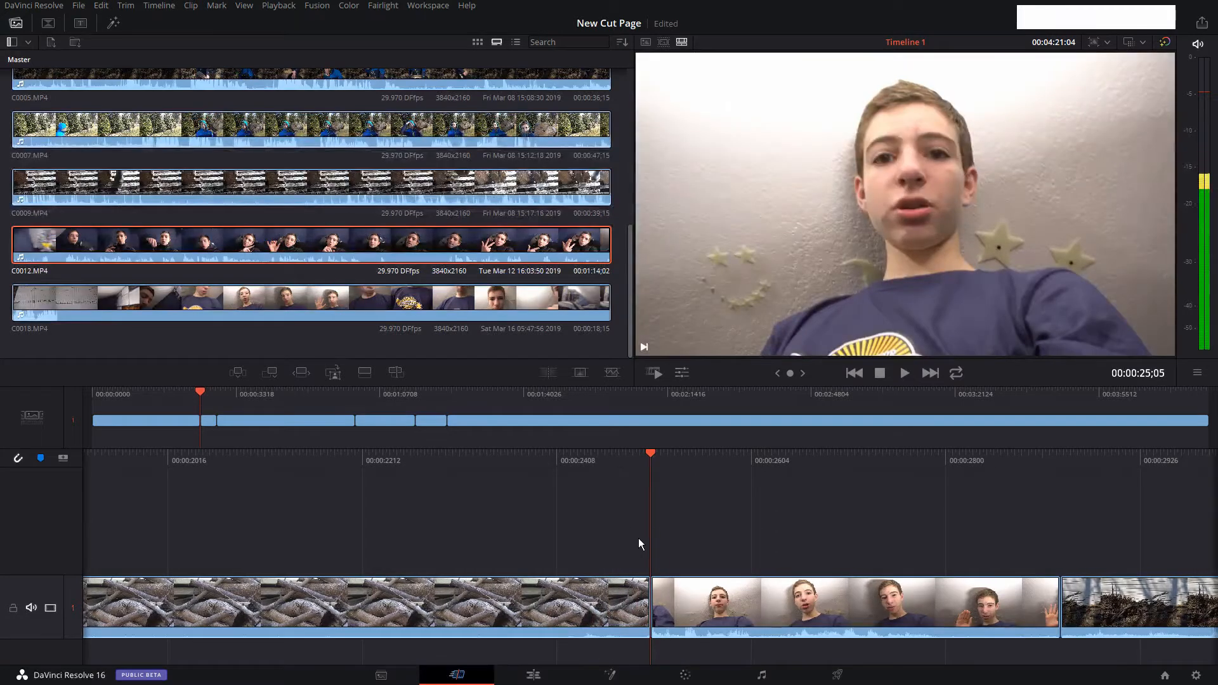
left_click_drag(635, 460, 784, 459)
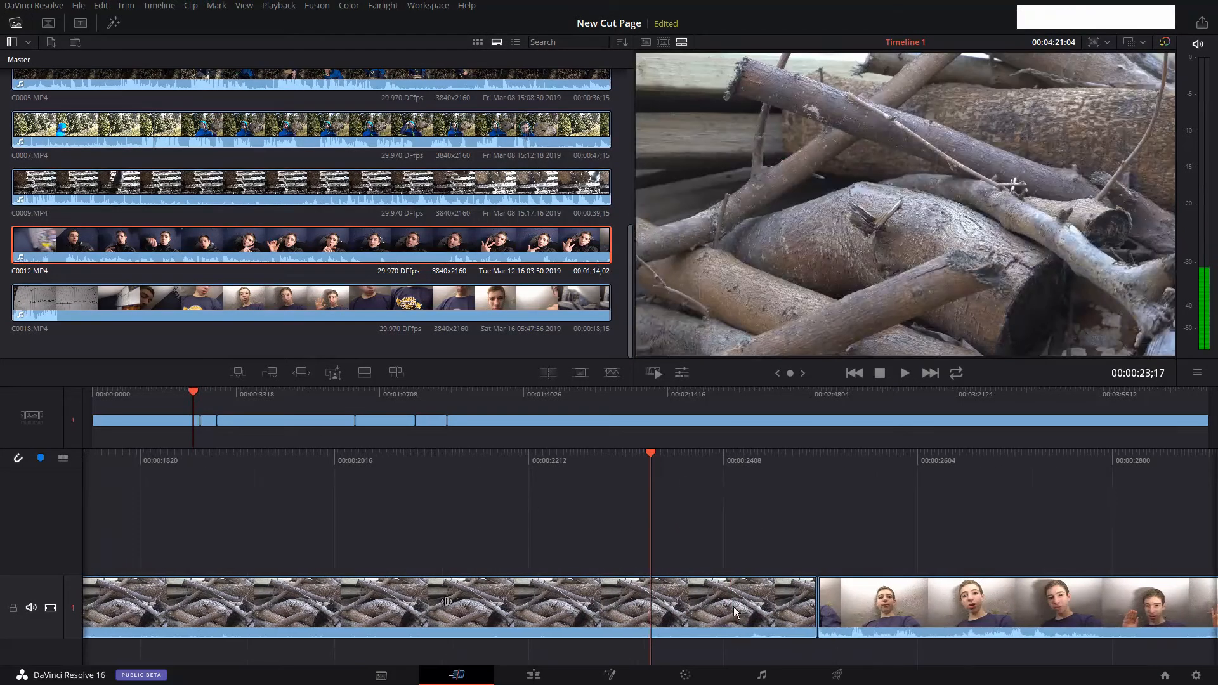
left_click(238, 373)
left_click(234, 373)
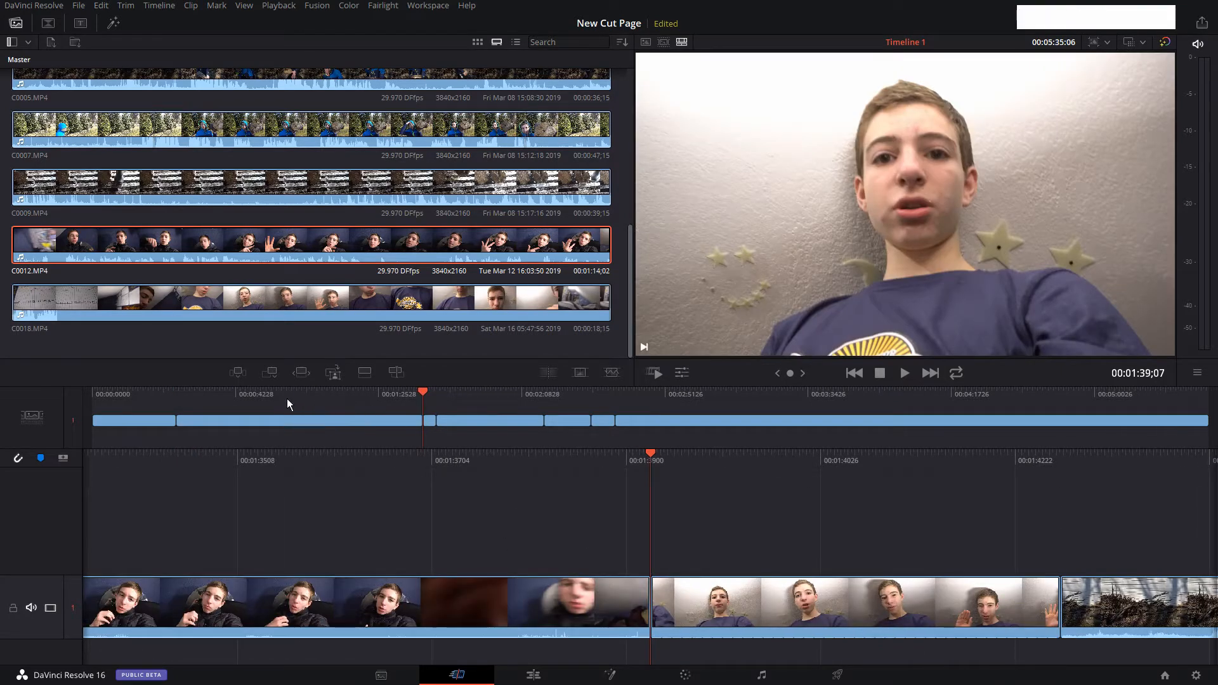
Trim the end of the inserted C0012.MP4 clip in the overview timeline, shortening it to about 12 seconds.
left_click(430, 422)
left_click(401, 424)
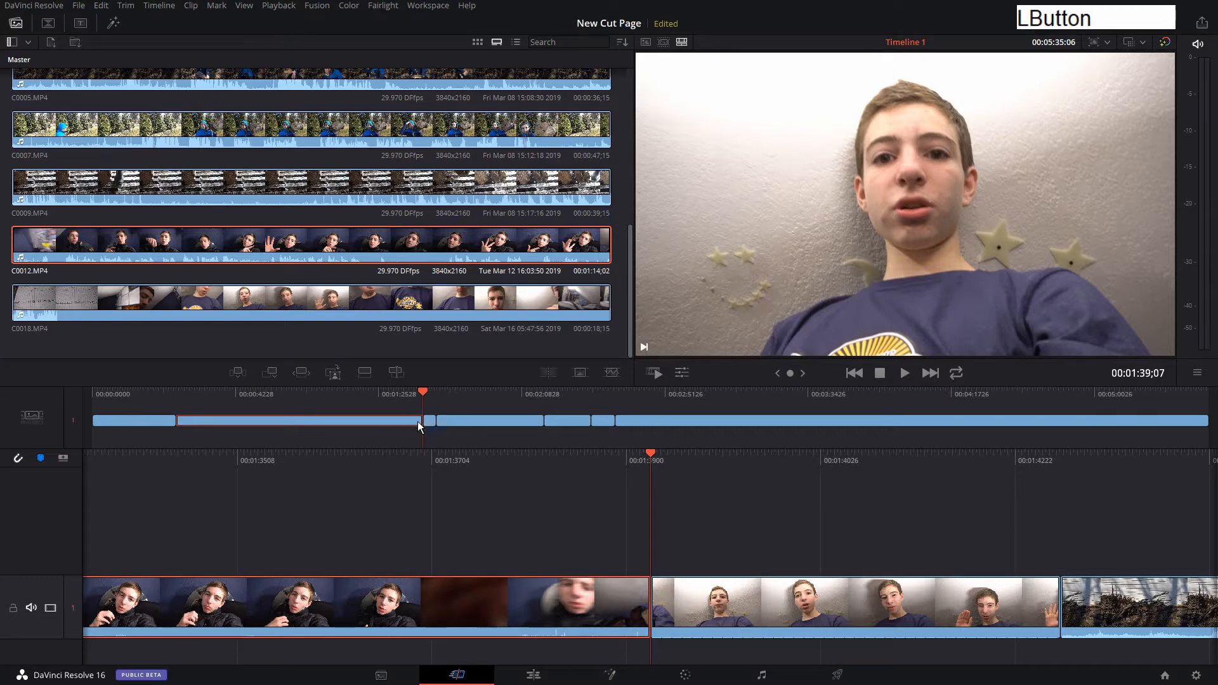
left_click_drag(420, 423, 190, 401)
Play back across the cut into the inserted C0012.MP4 clip and save the project.
key("space")
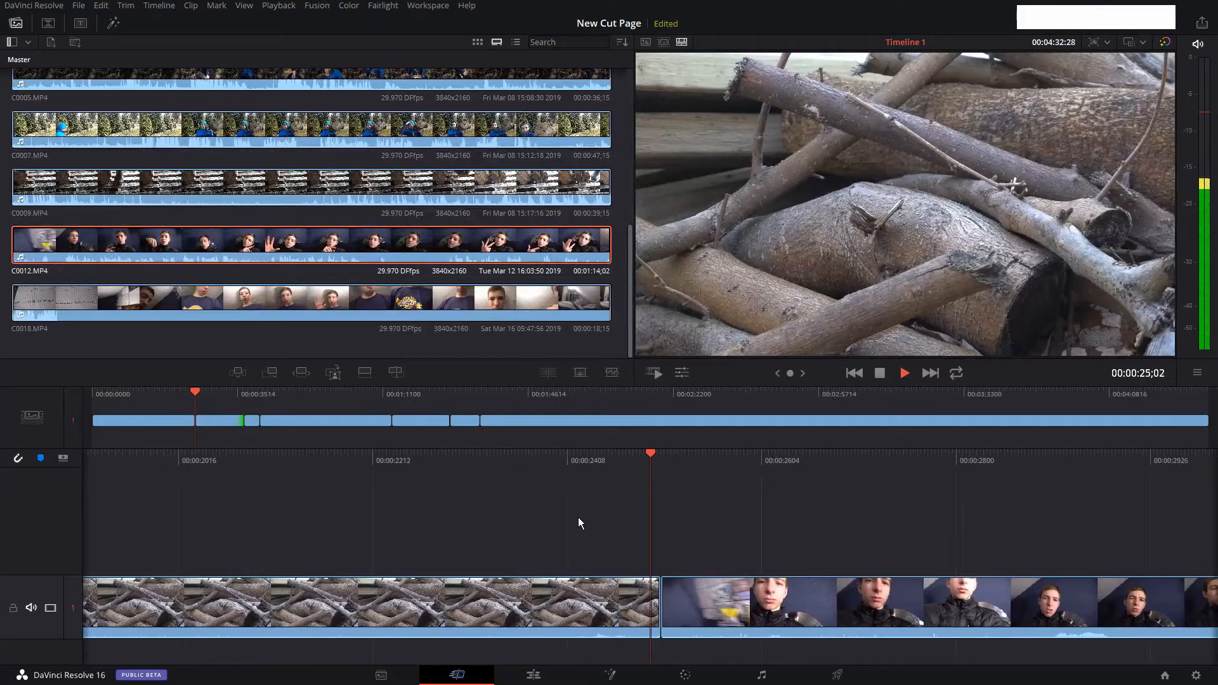
key("space")
key("ctrl+s")
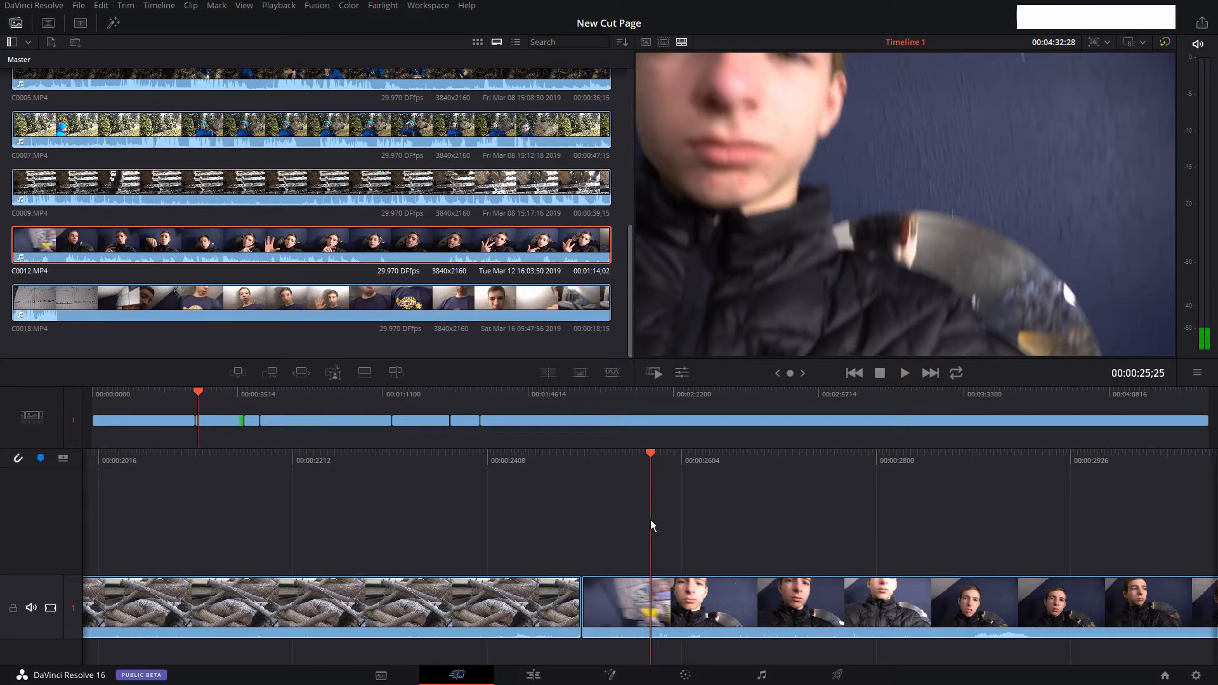
Append C0009.MP4 to the end of the timeline while the playhead sits before the 25-second cut.
left_click_drag(565, 468, 790, 483)
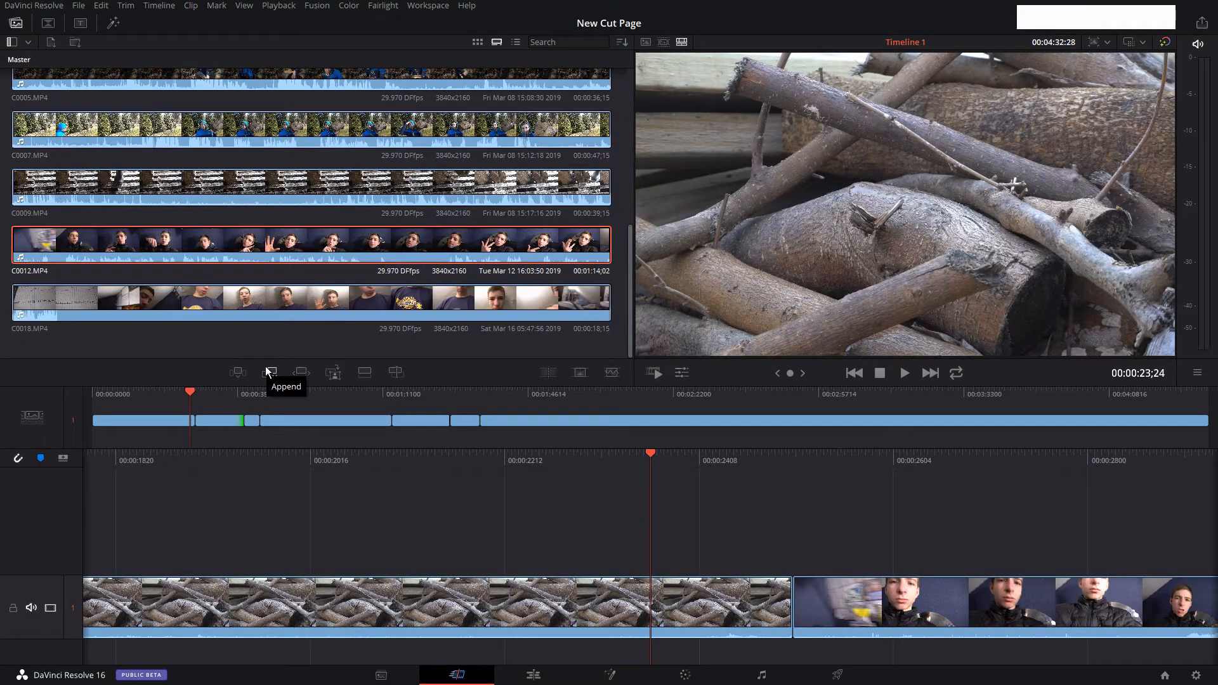
left_click(311, 185)
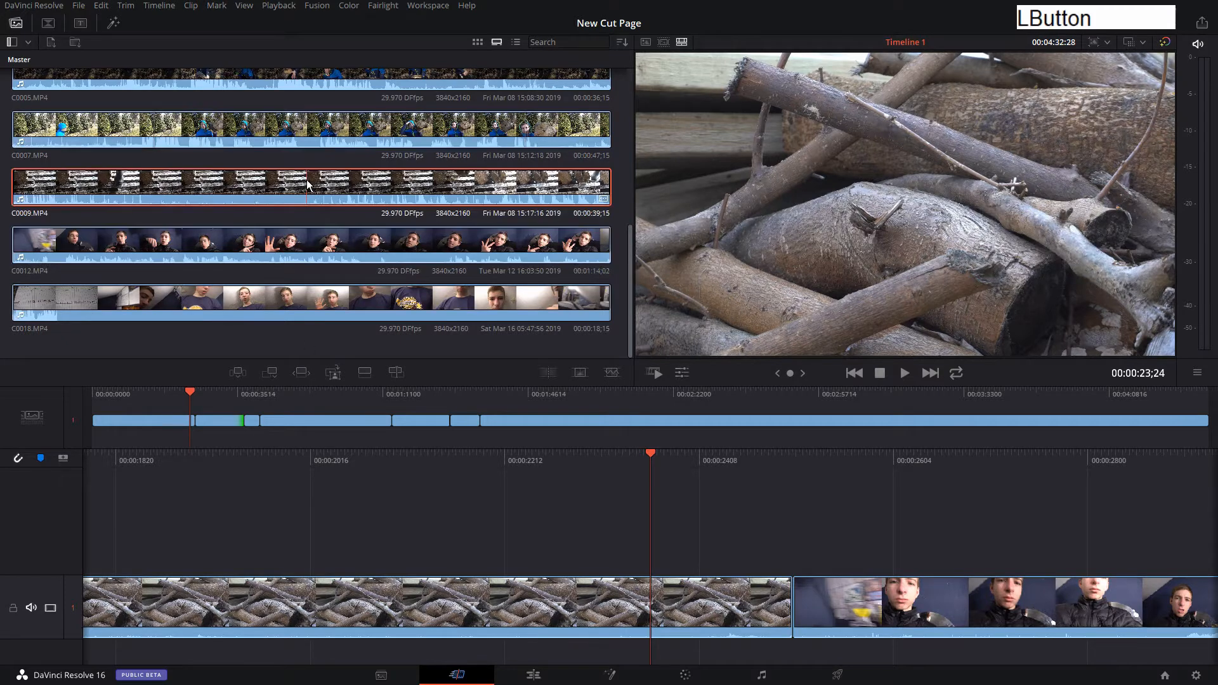
left_click(267, 377)
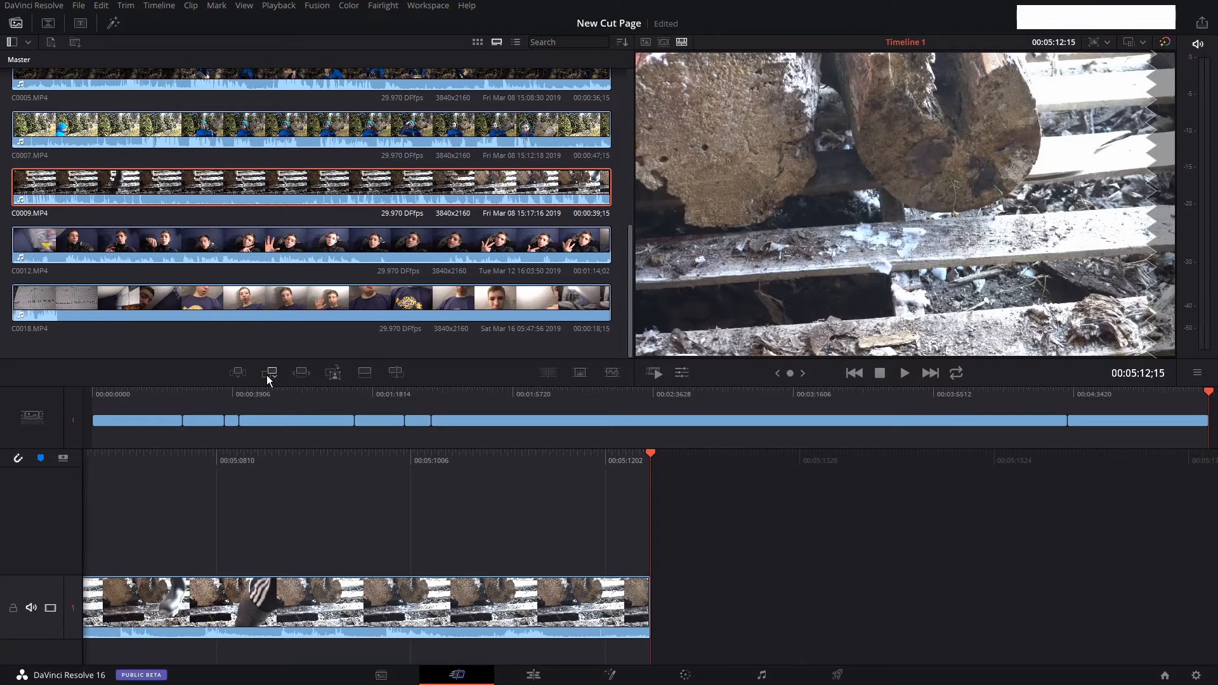
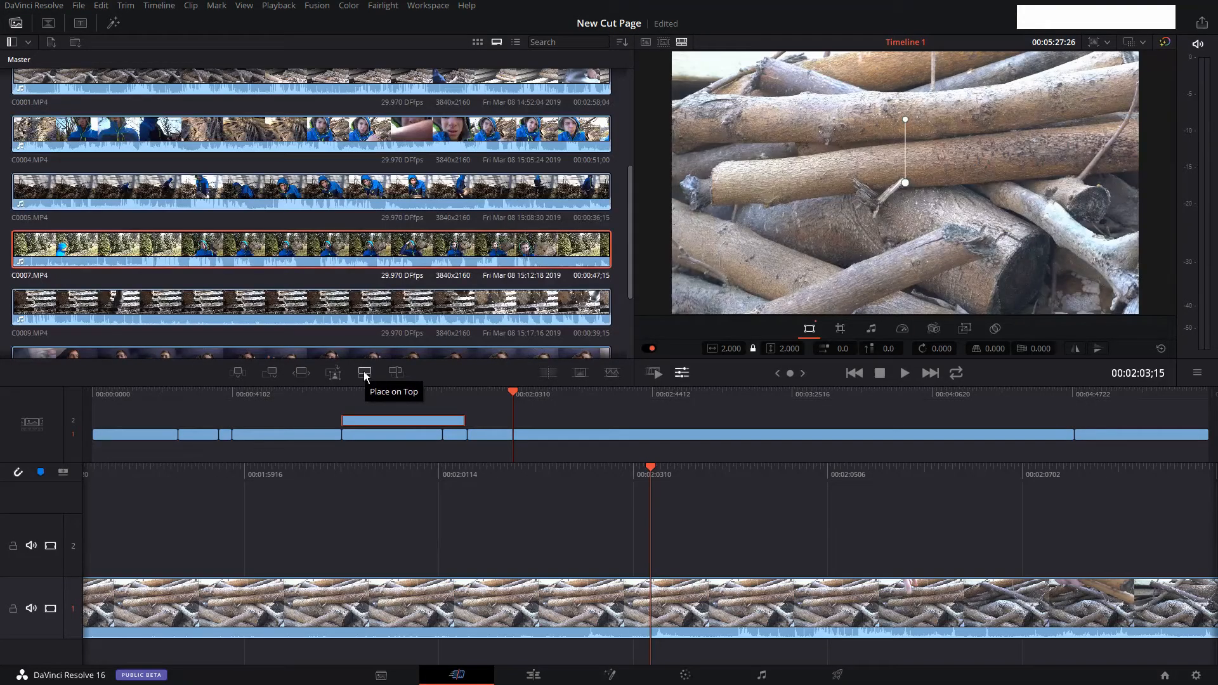
Place C0007.MP4 on top of the timeline at 00:02:03;15 and shift the new track 2 clip slightly earlier.
left_click(366, 377)
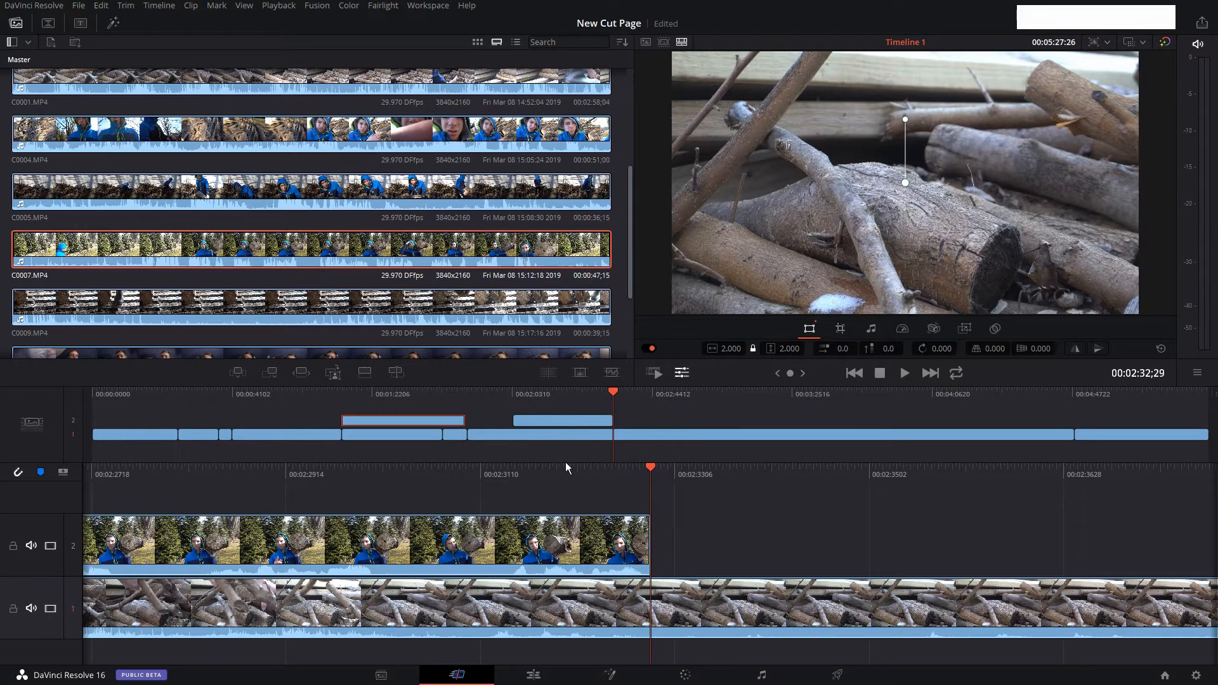
left_click_drag(579, 565, 562, 540)
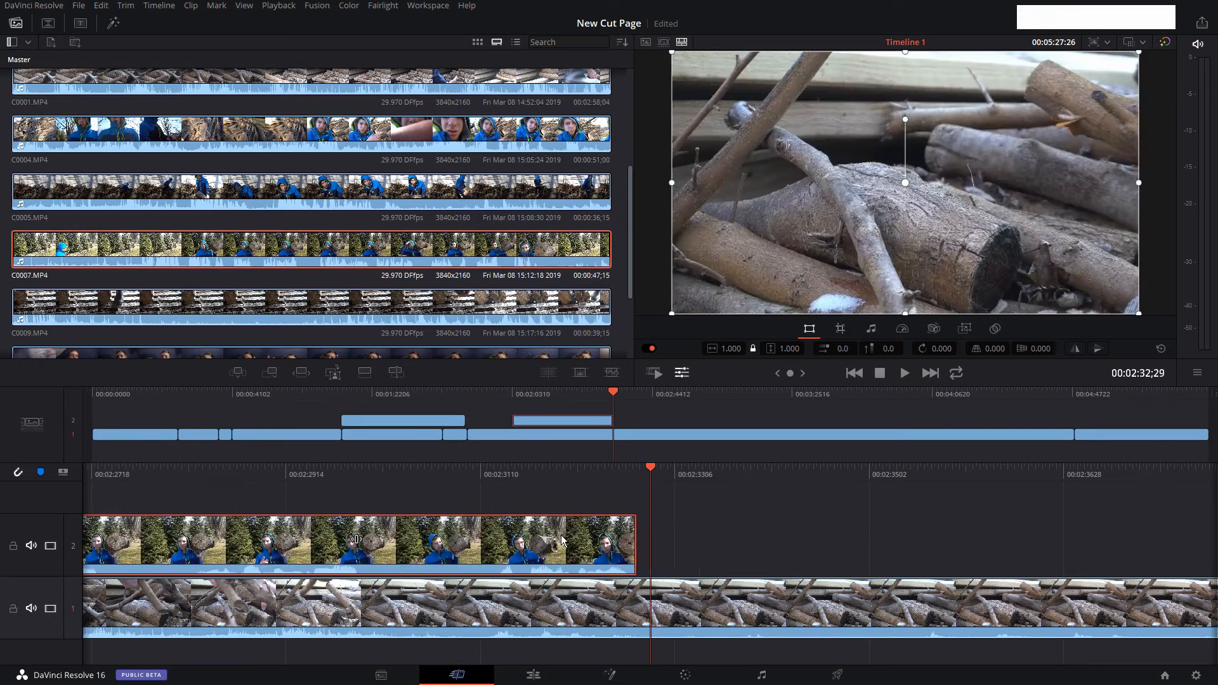
left_click_drag(555, 478, 768, 479)
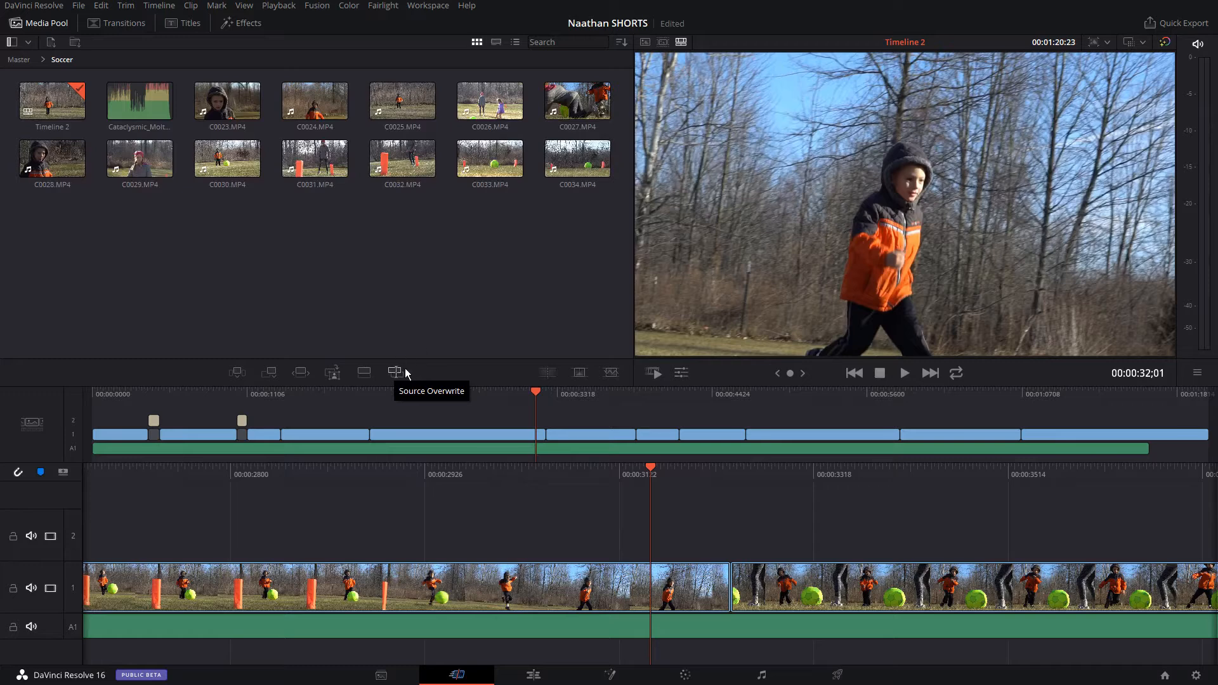
Source Overwrite C0024.MP4 above the synced footage in Timeline 2 and trim the overlay to span the clip starting at 00:00:20;00.
left_click(313, 110)
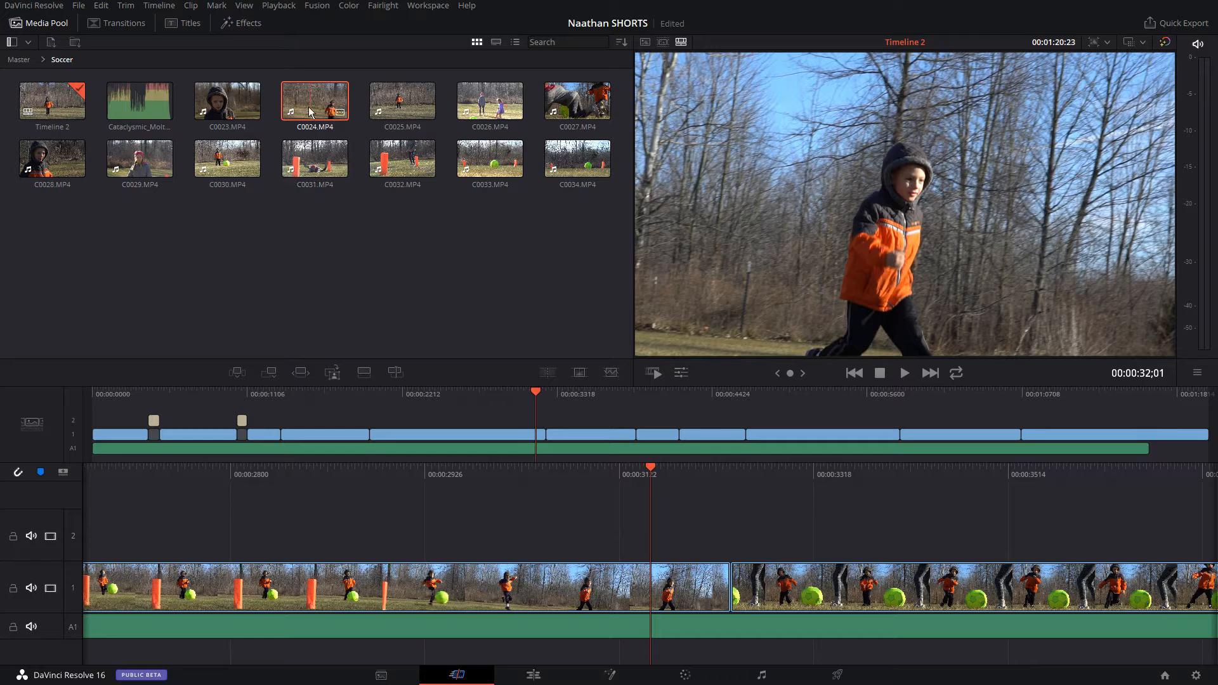
left_click(394, 372)
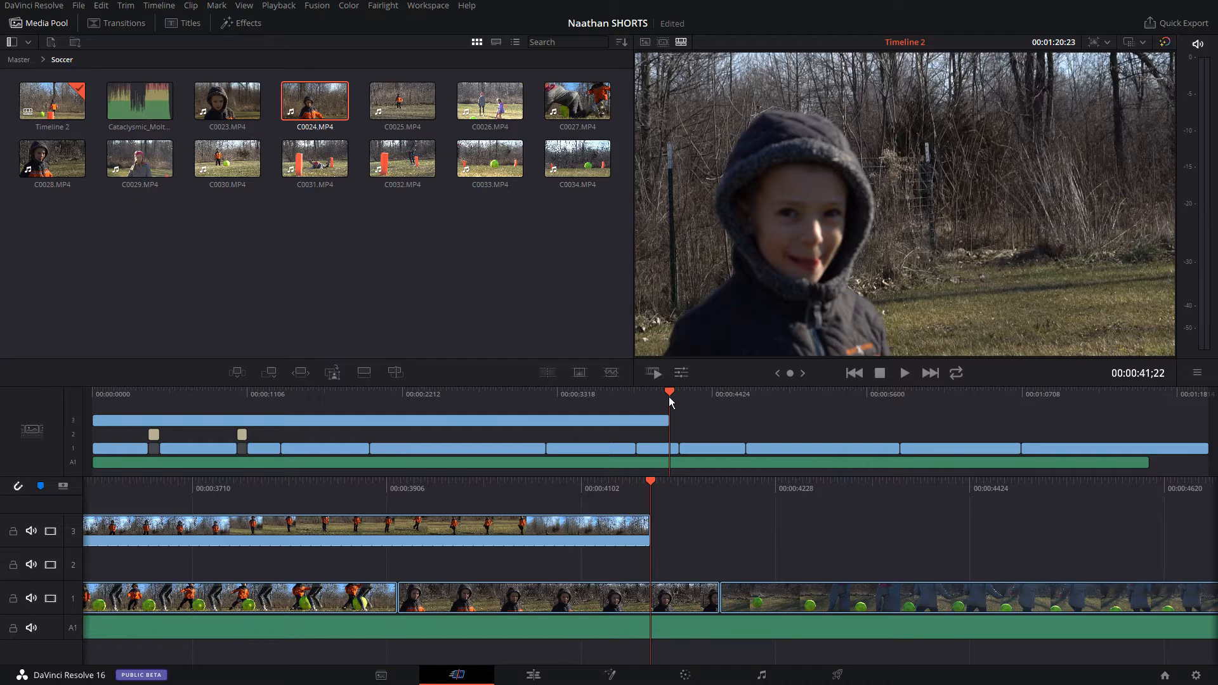
left_click_drag(669, 394, 427, 394)
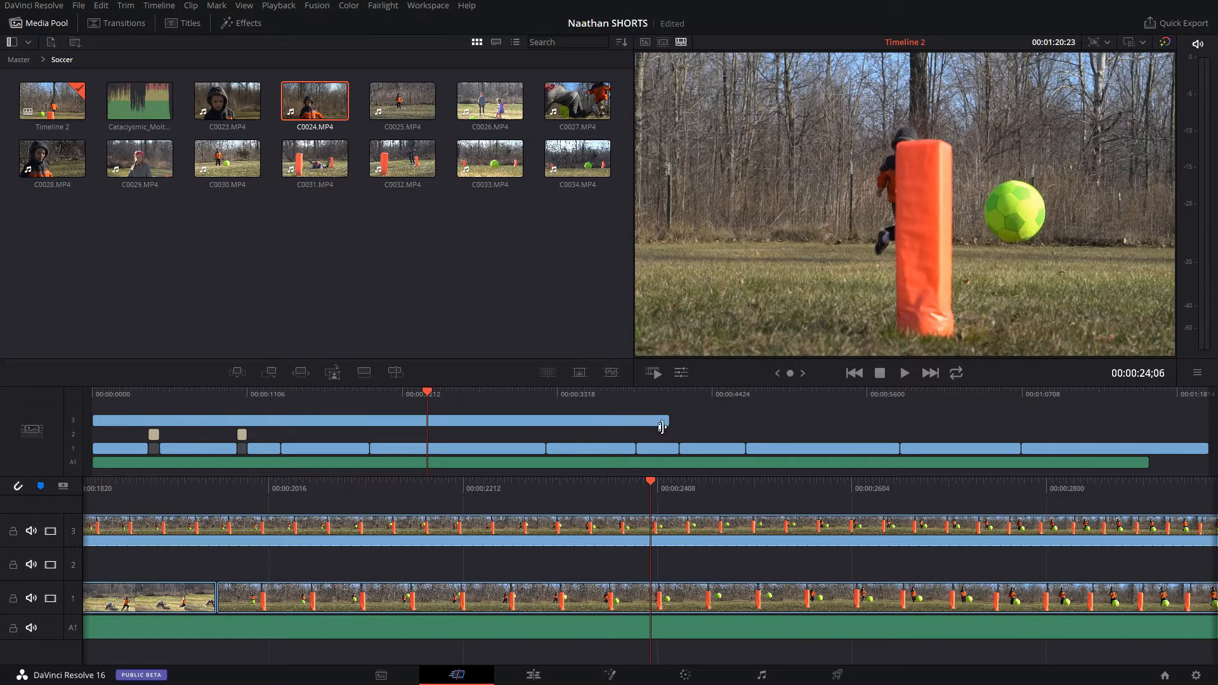
left_click_drag(665, 422, 535, 424)
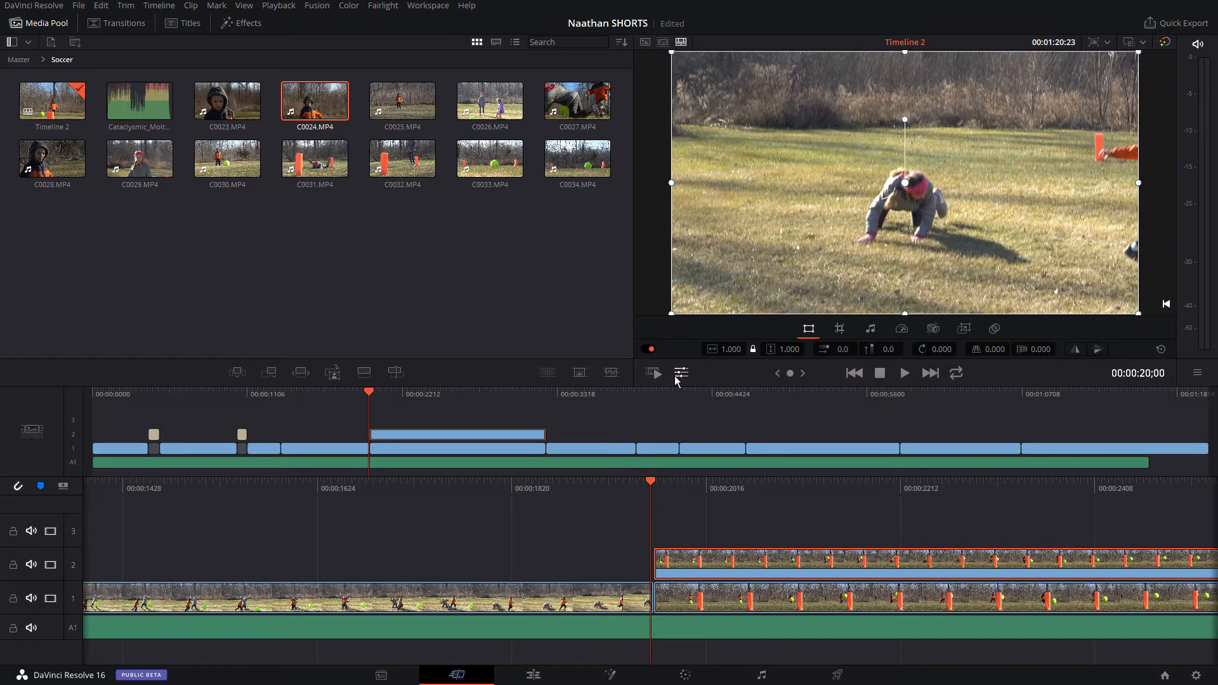
Set the overlay clip's zoom to 1.180 and its horizontal position to 19.0.
left_click_drag(792, 351, 793, 350)
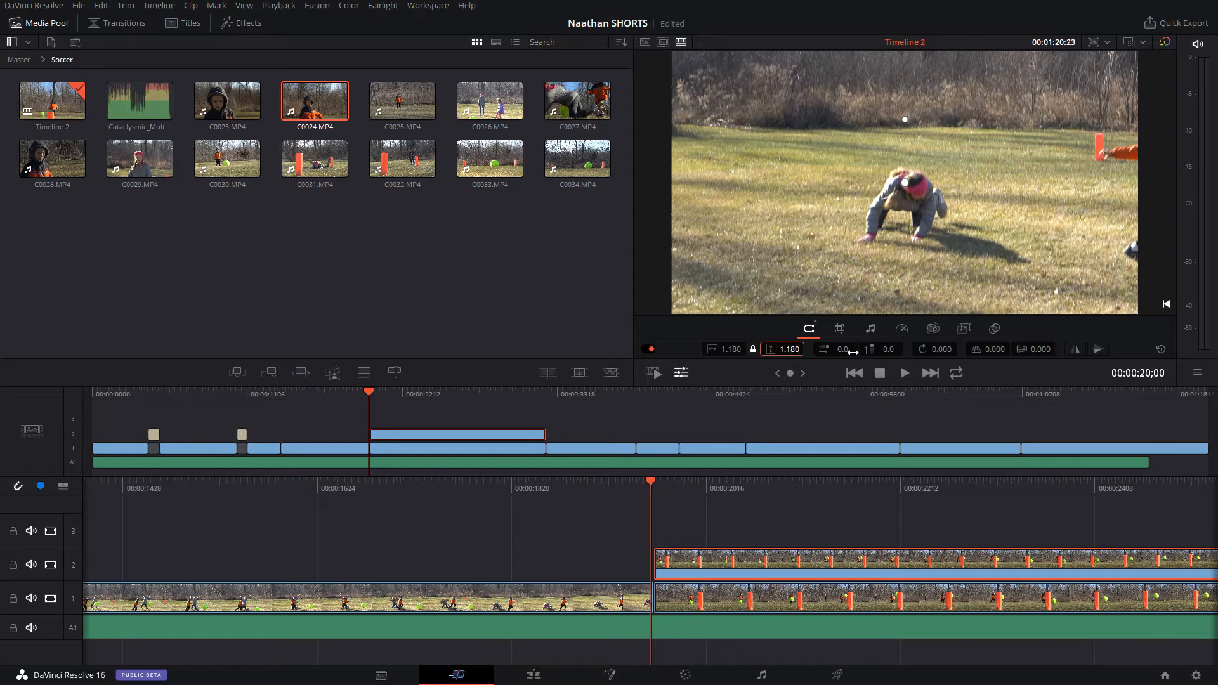
left_click_drag(839, 352, 839, 351)
Split the overlay clip at about 22 seconds and at 00:00:25;20, and delete the section between the splits.
left_click(395, 428)
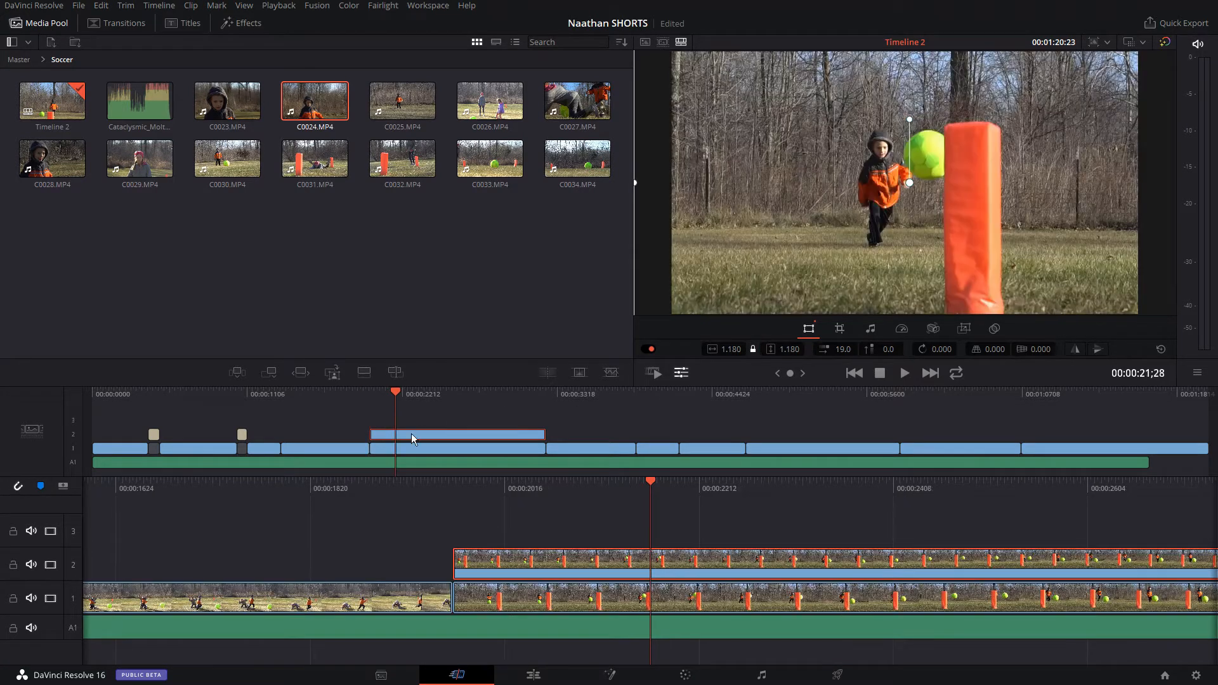
left_click_drag(398, 413, 401, 416)
key("ctrl+b")
left_click_drag(404, 412, 446, 408)
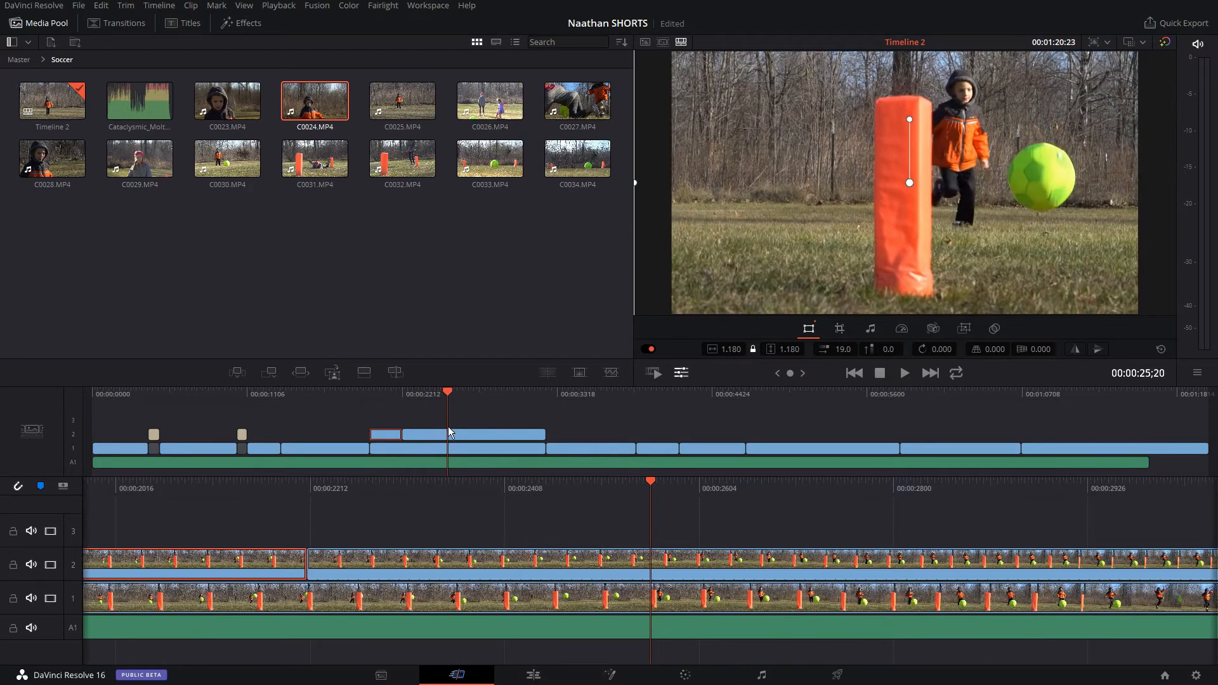
left_click(426, 433)
key("ctrl+b")
key("Delete")
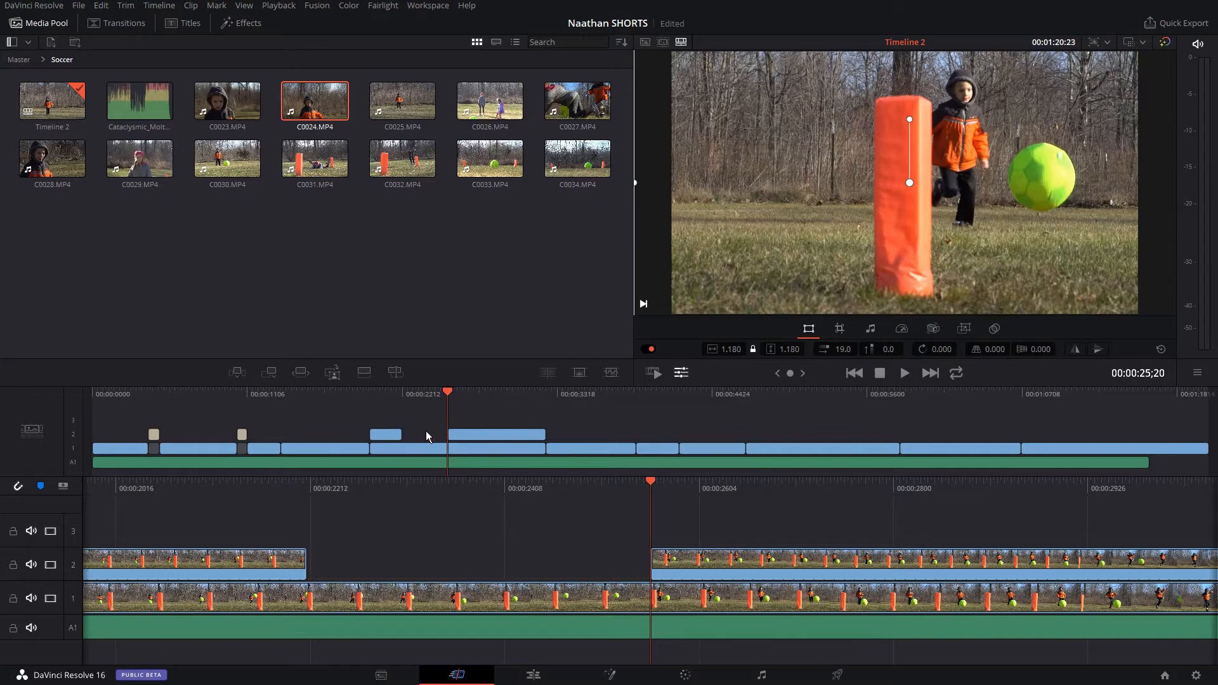
Play back the stretch across the gap in the overlay track to compare the zoomed and original angles.
left_click_drag(408, 396, 383, 396)
left_click(383, 395)
key("space")
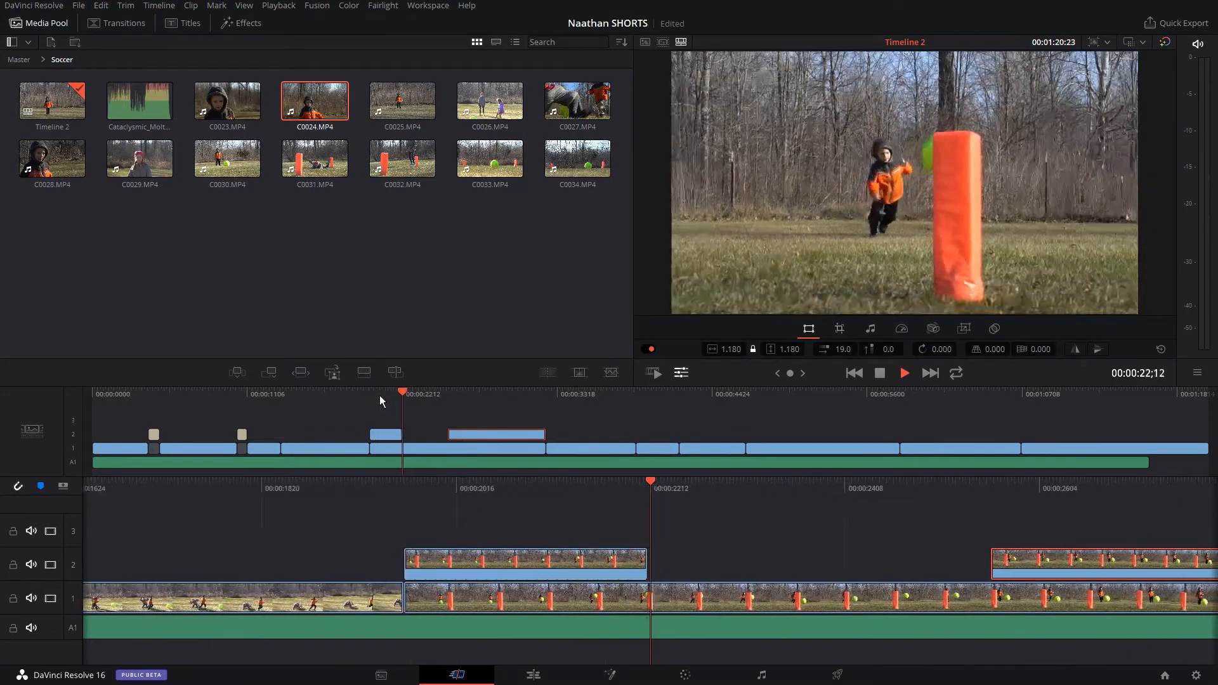
left_click(438, 447)
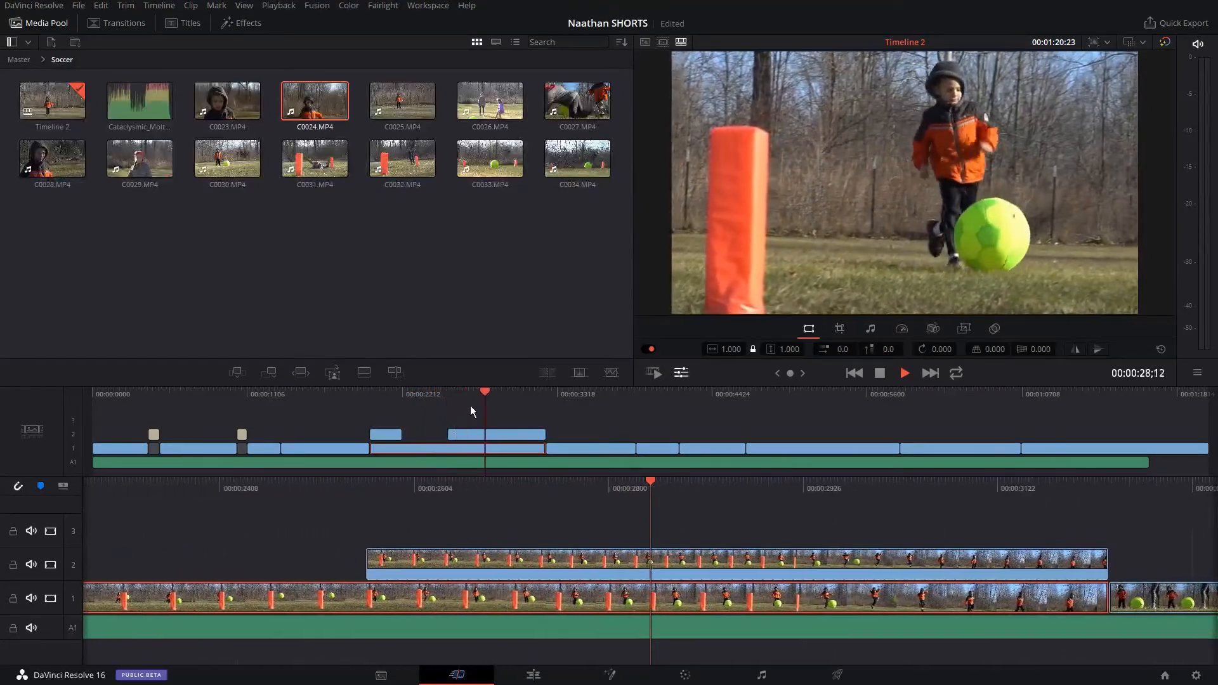
left_click(476, 414)
key("space")
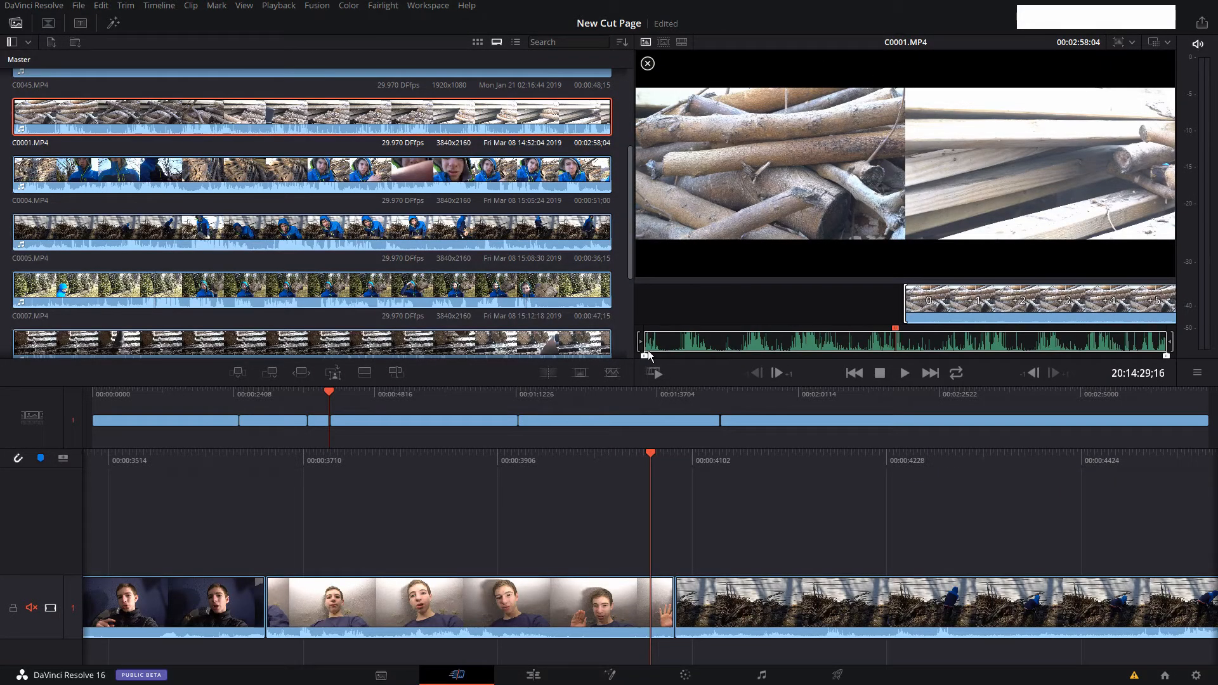
Set in and out points on C0001.MP4 in the source viewer, leaving a selection of 00:00:38:28.
left_click_drag(645, 356, 682, 356)
left_click_drag(757, 360, 832, 357)
left_click_drag(1167, 356, 1165, 355)
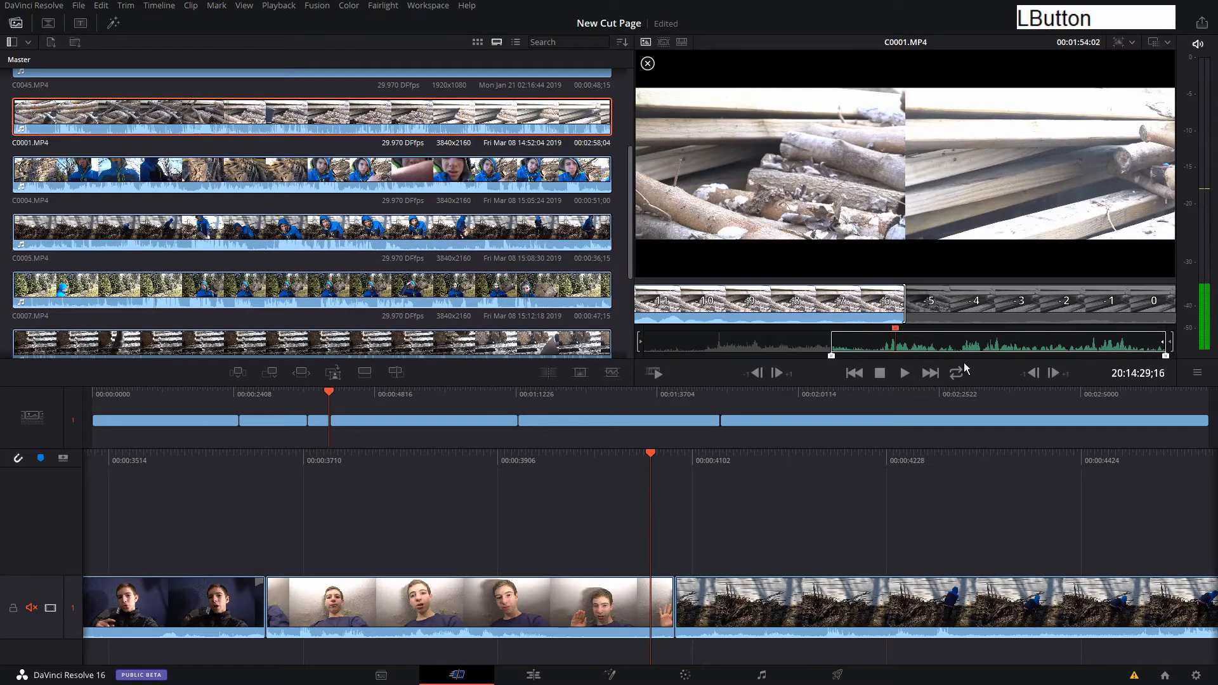
mouse_move(954, 368)
left_mouse_down()
mouse_move(925, 362)
mouse_move(945, 357)
left_mouse_up()
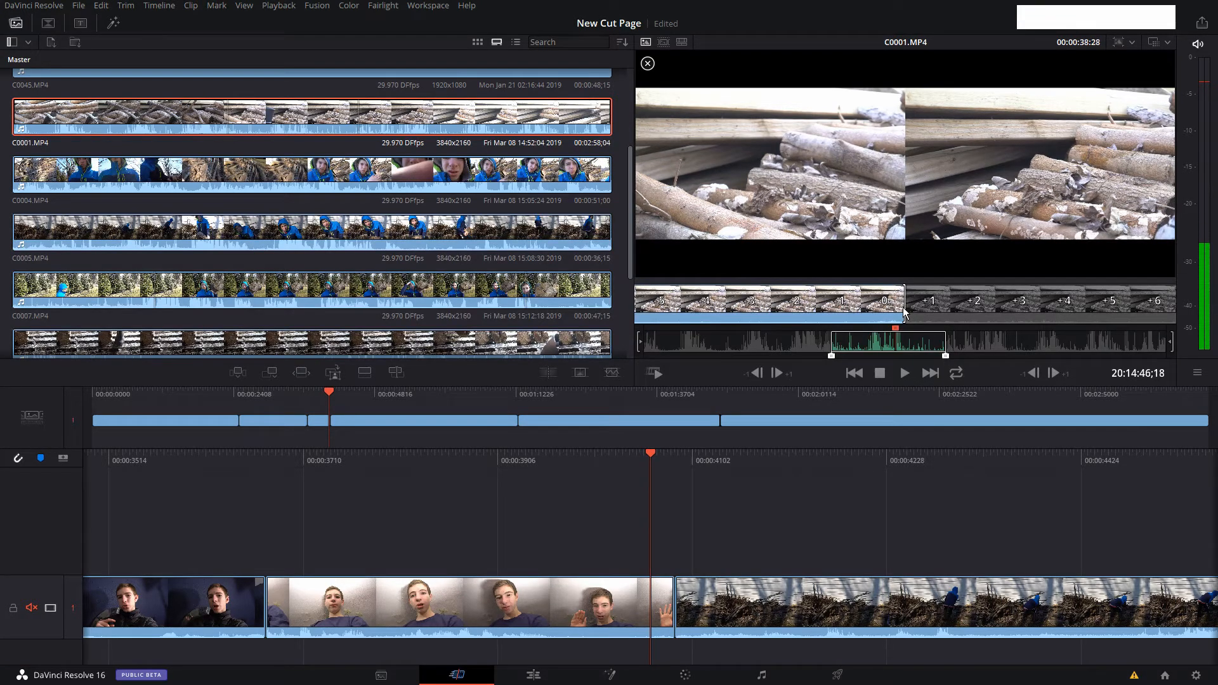
Fine-tune the in and out points of C0001.MP4 to a 00:00:23:08 selection and smart insert it into the timeline.
left_click(637, 341)
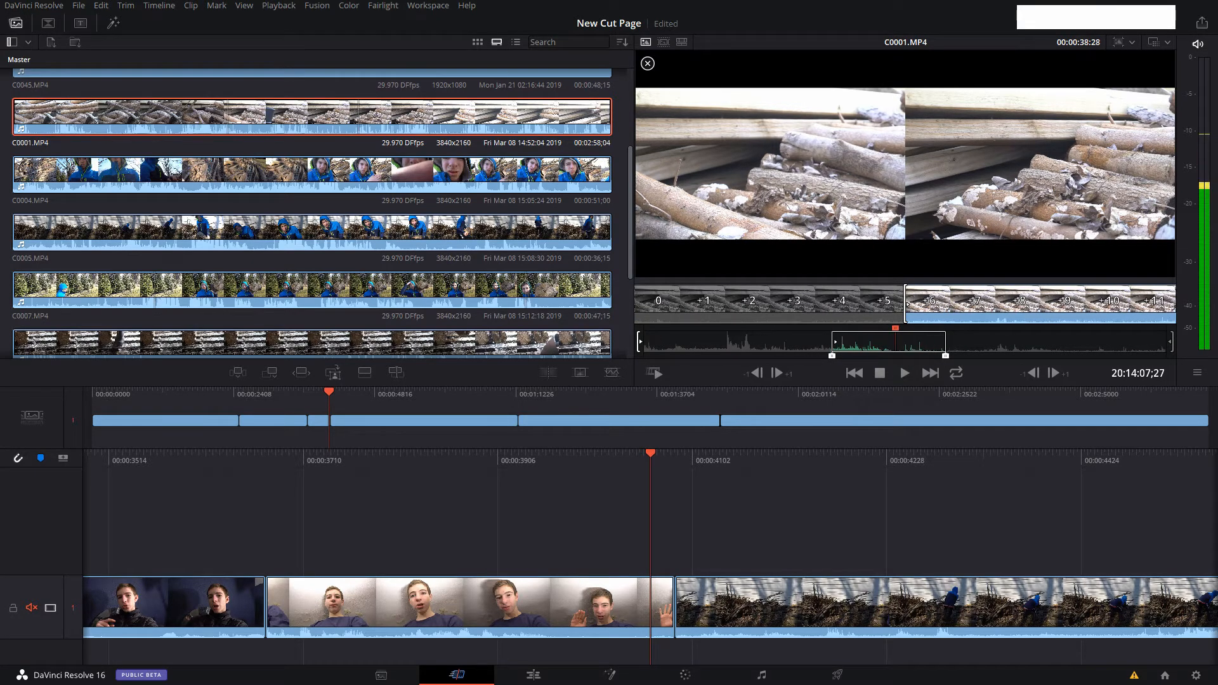
left_click(639, 343)
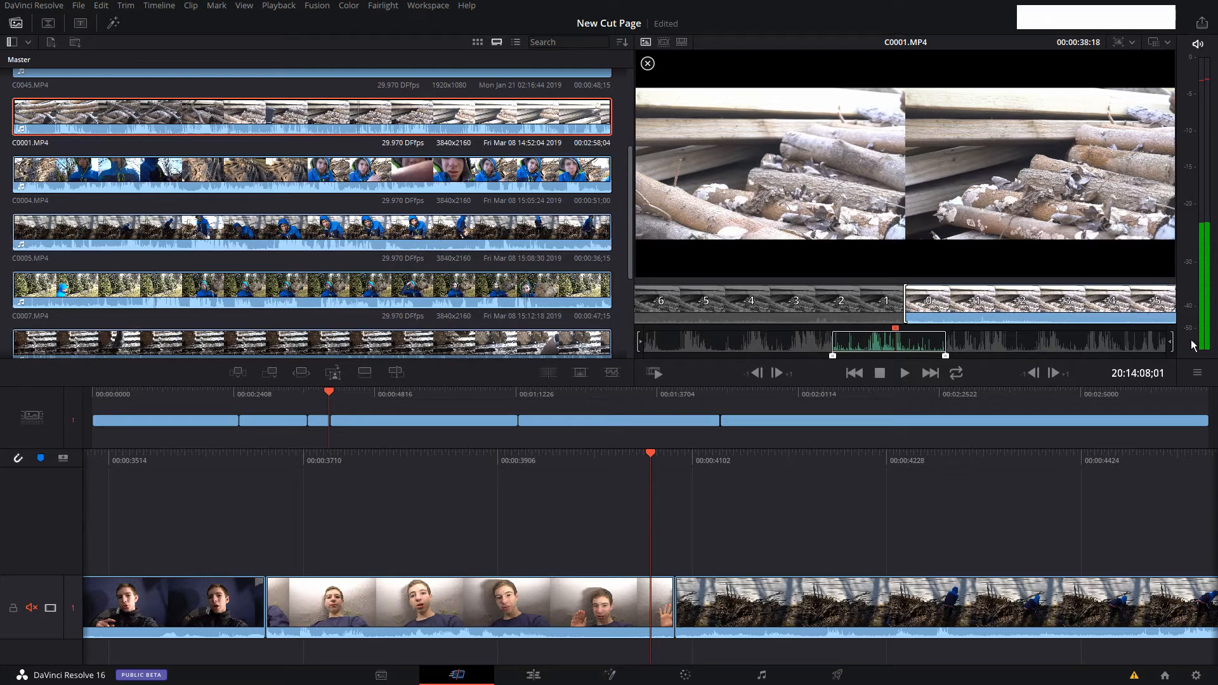
left_click(1172, 342)
left_click_drag(945, 343, 900, 343)
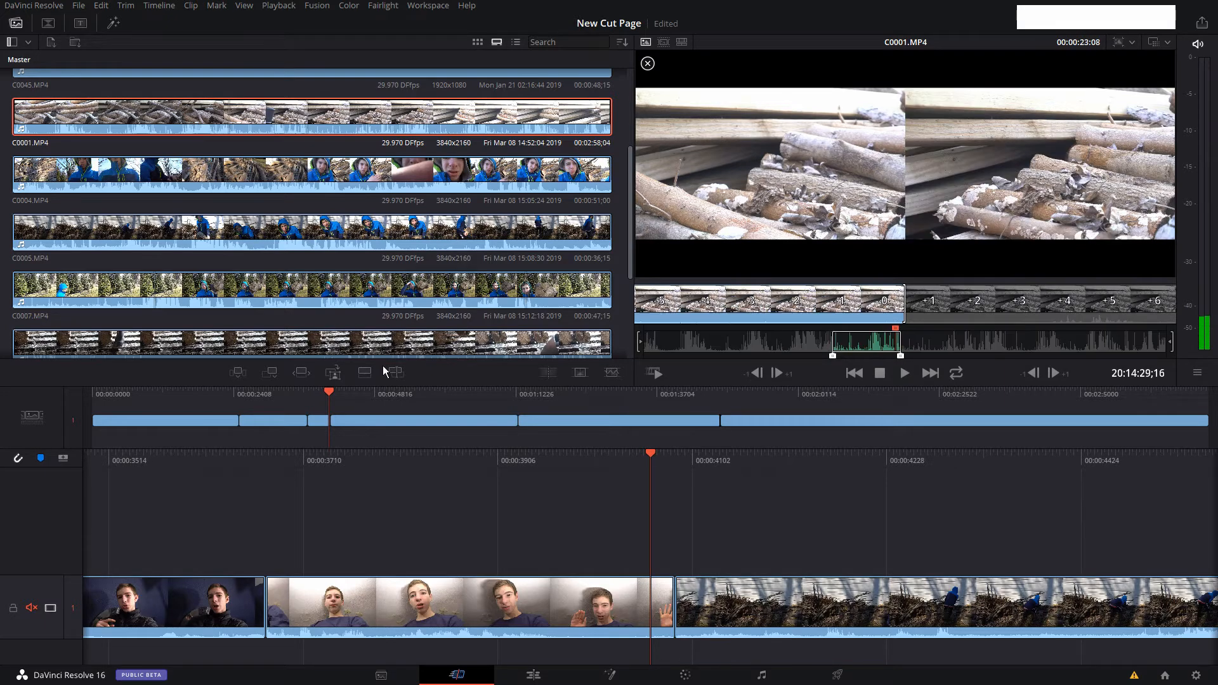
left_click(237, 377)
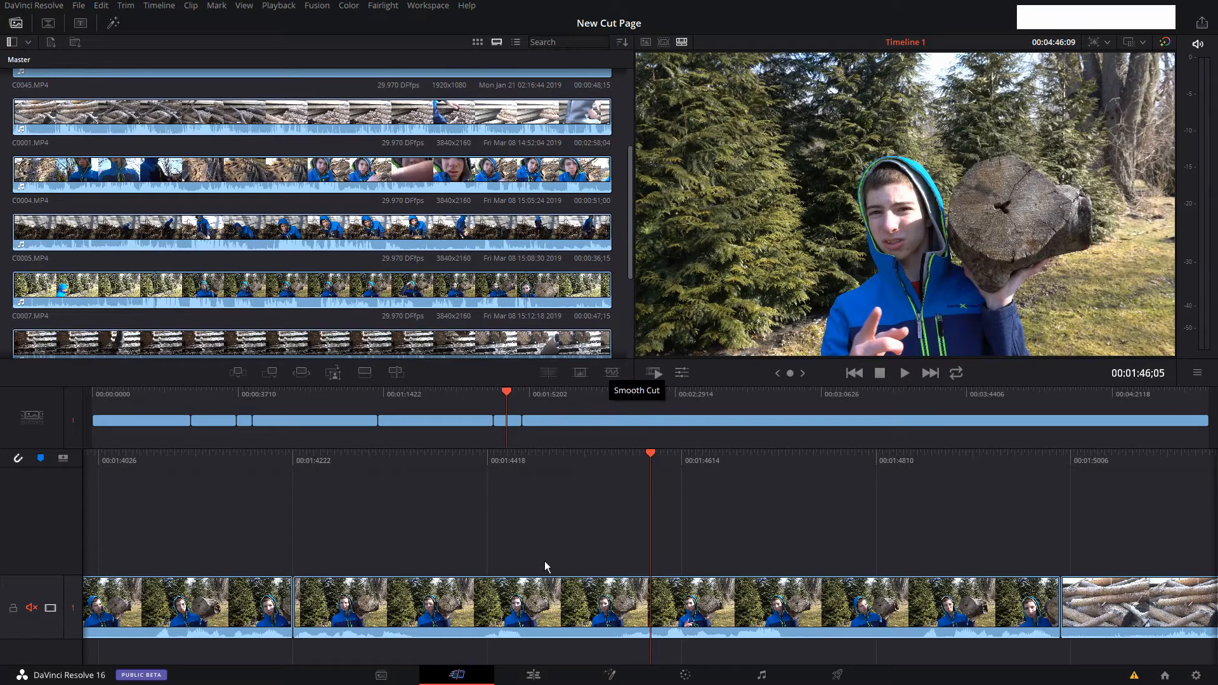
Add a Dissolve at the cut between the log-holding clip and the woodpile clip, and turn it back into a plain Cut.
left_click_drag(513, 407, 517, 414)
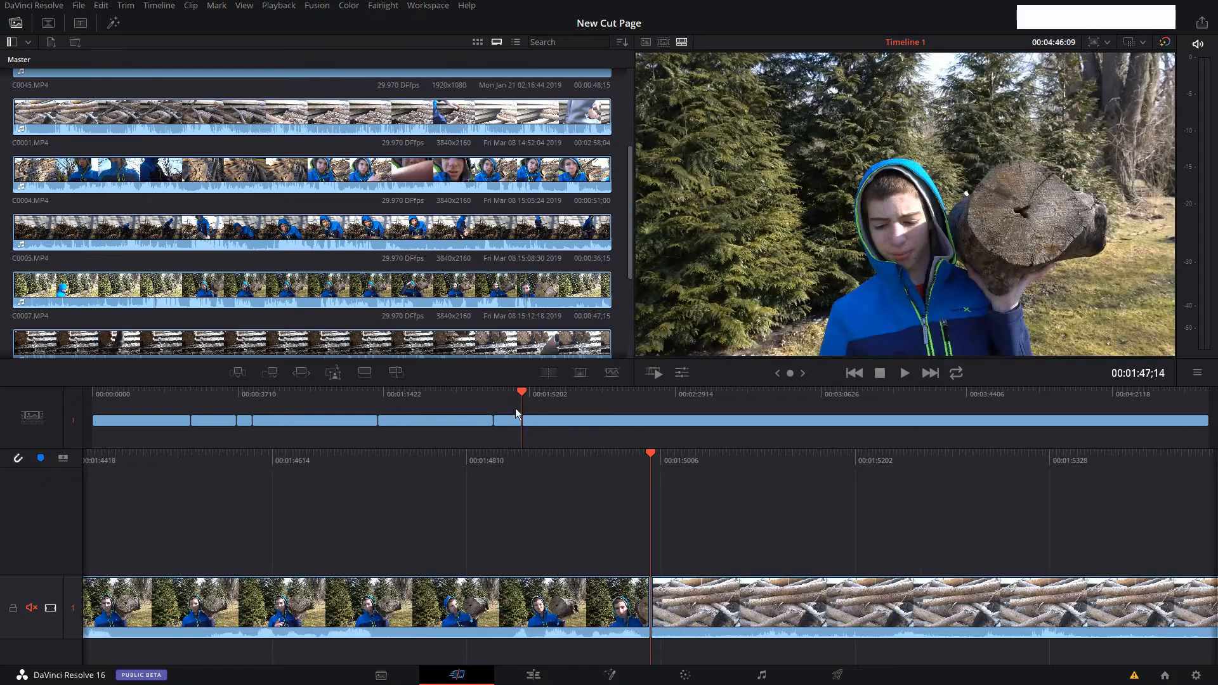
key("v")
key("space")
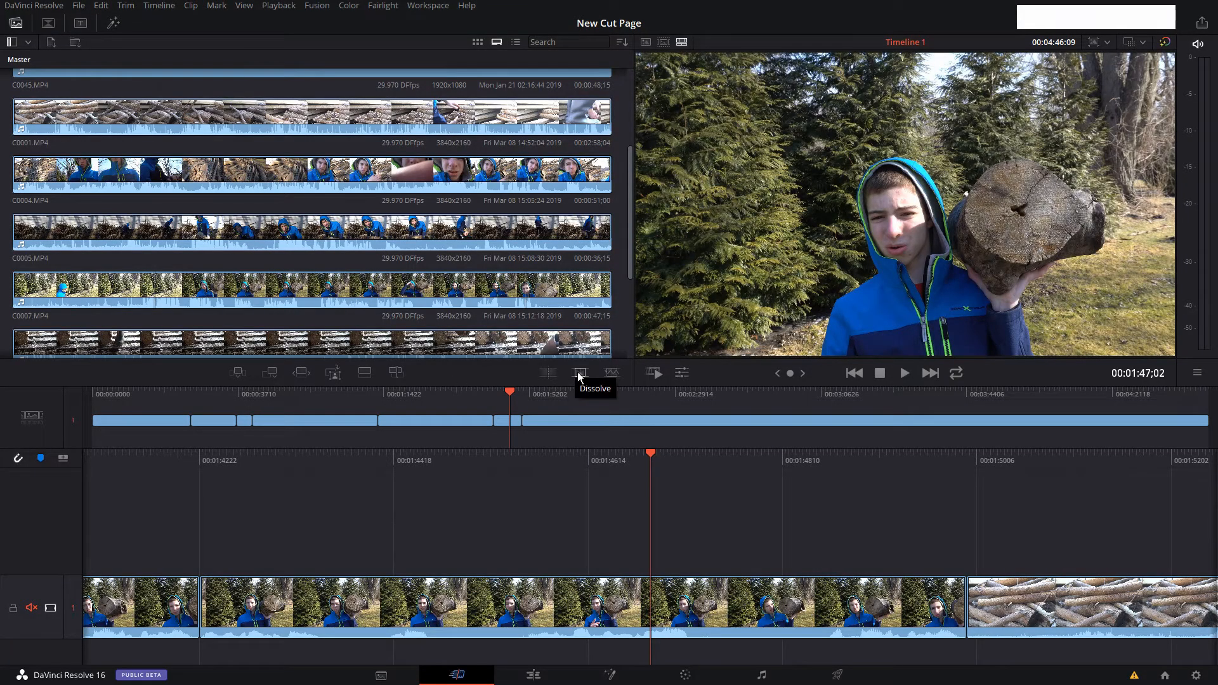
left_click(580, 375)
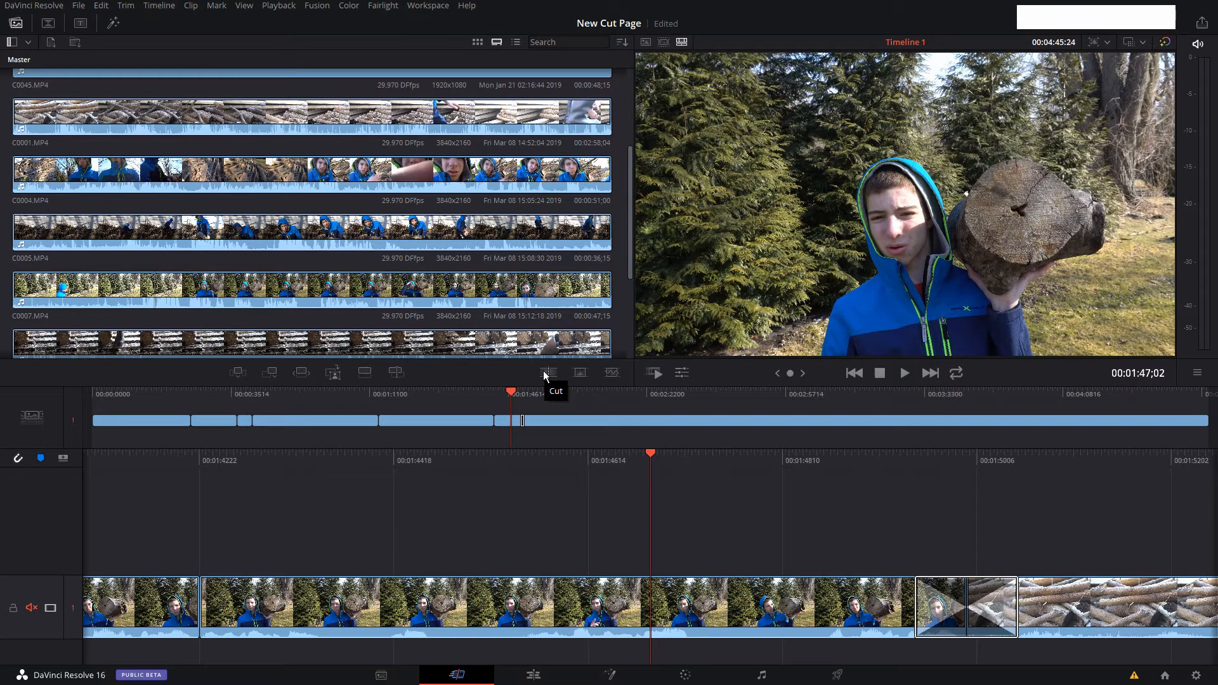
left_click(545, 375)
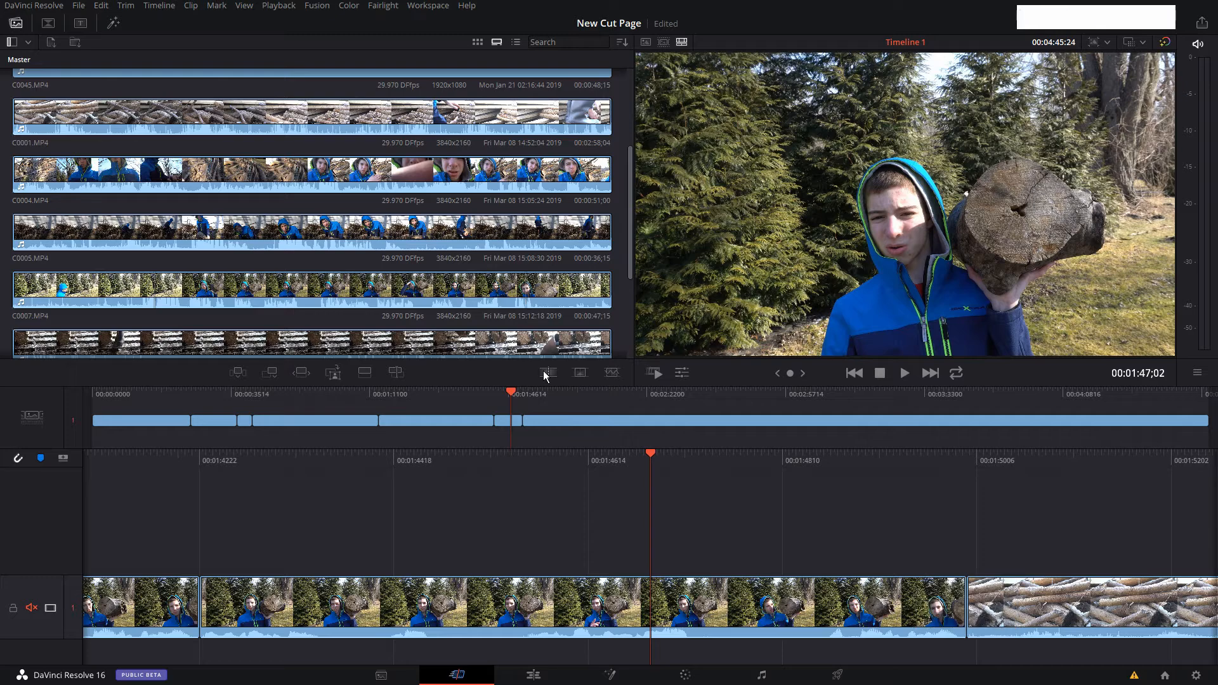
Apply a Smooth Cut between the log-holding clip and the woodpile clip, and delete the transition.
left_click(611, 374)
left_click_drag(925, 454, 558, 496)
left_click(611, 607)
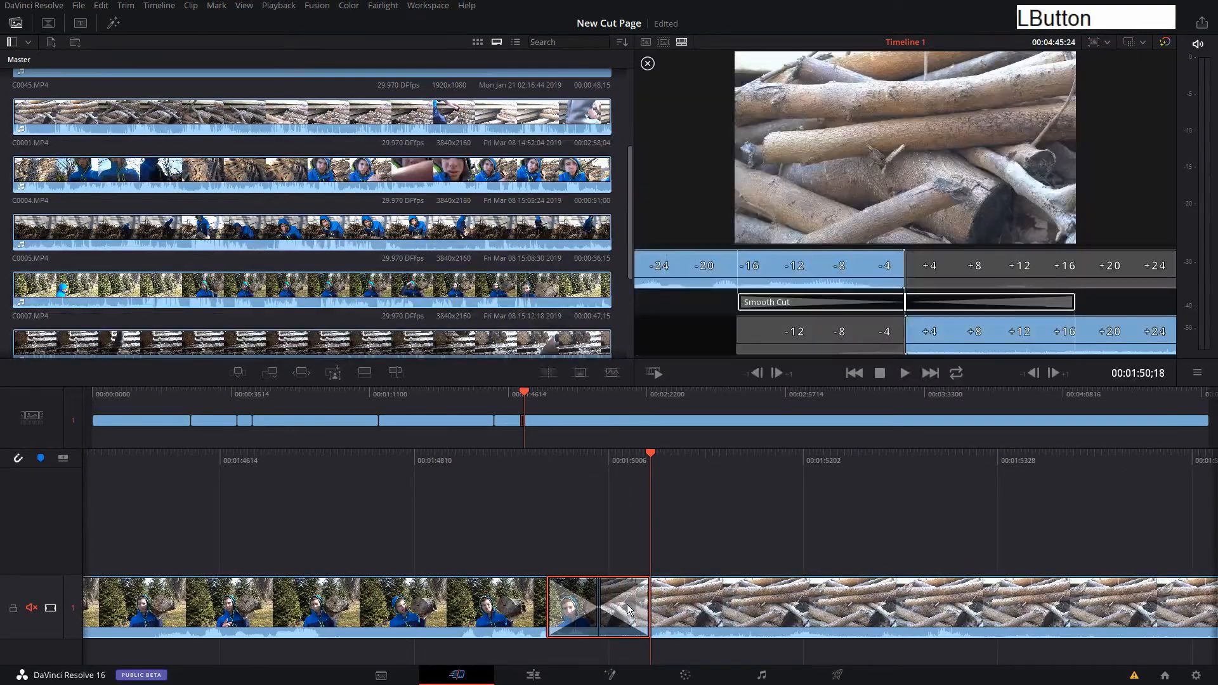
key("Delete")
Split the log-holding clip twice, the second time at 00:01:47;07, and ripple delete the short section between the splits.
left_click_drag(535, 465, 1044, 457)
left_click(668, 623)
key("Tab")
left_click_drag(664, 456, 509, 463)
left_click(666, 589)
key("Tab")
left_click(681, 563)
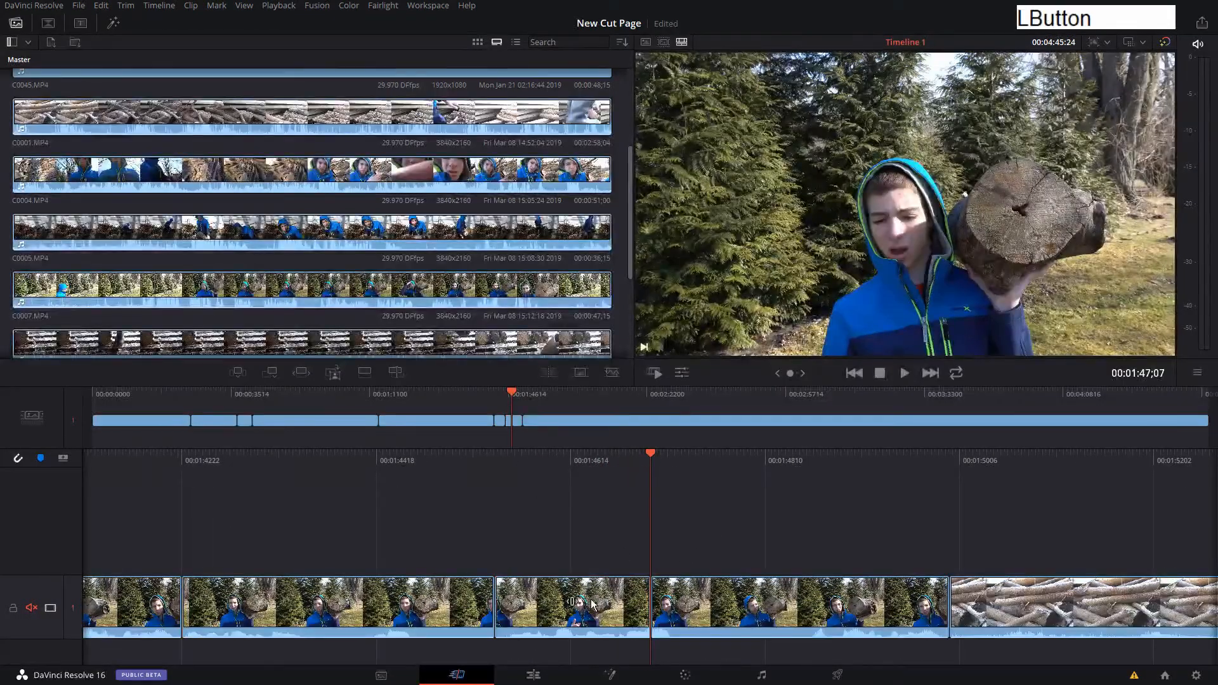
key("x")
Apply a Smooth Cut at the new join inside the log-holding footage and shorten the transition to a few frames.
left_click_drag(457, 465, 576, 472)
left_click(612, 373)
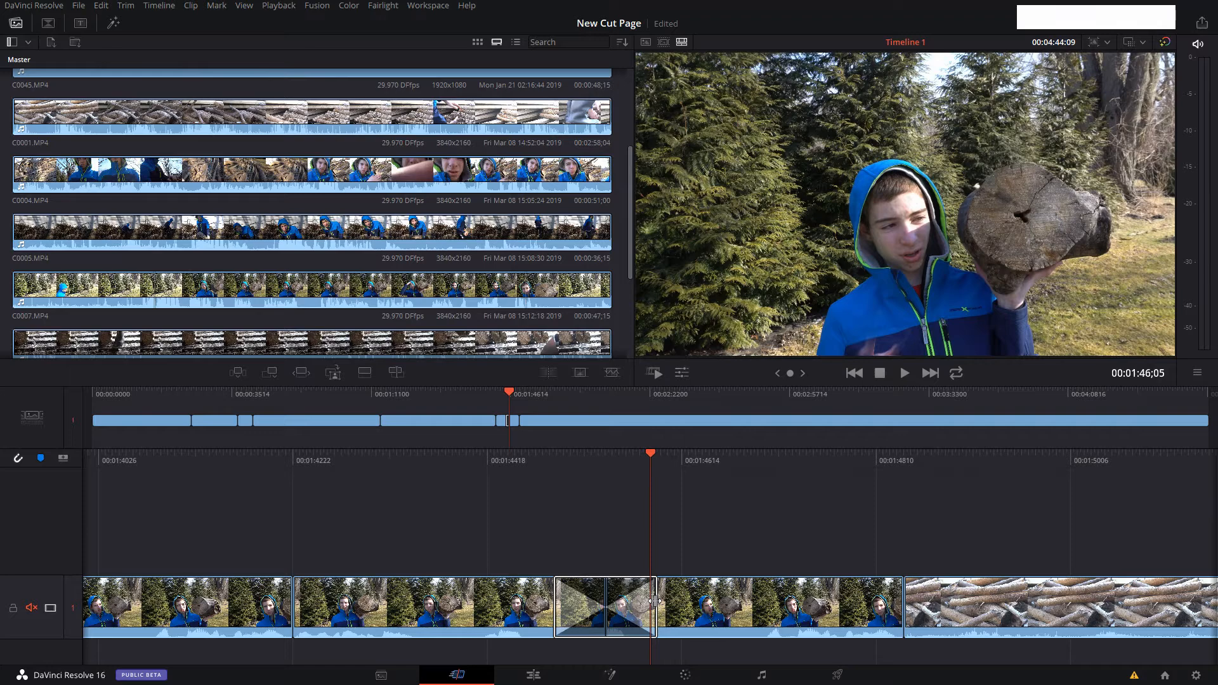
left_click_drag(655, 601, 611, 616)
Play back the shortened Smooth Cut starting just before the join, from 00:01:44;23.
left_click(552, 467)
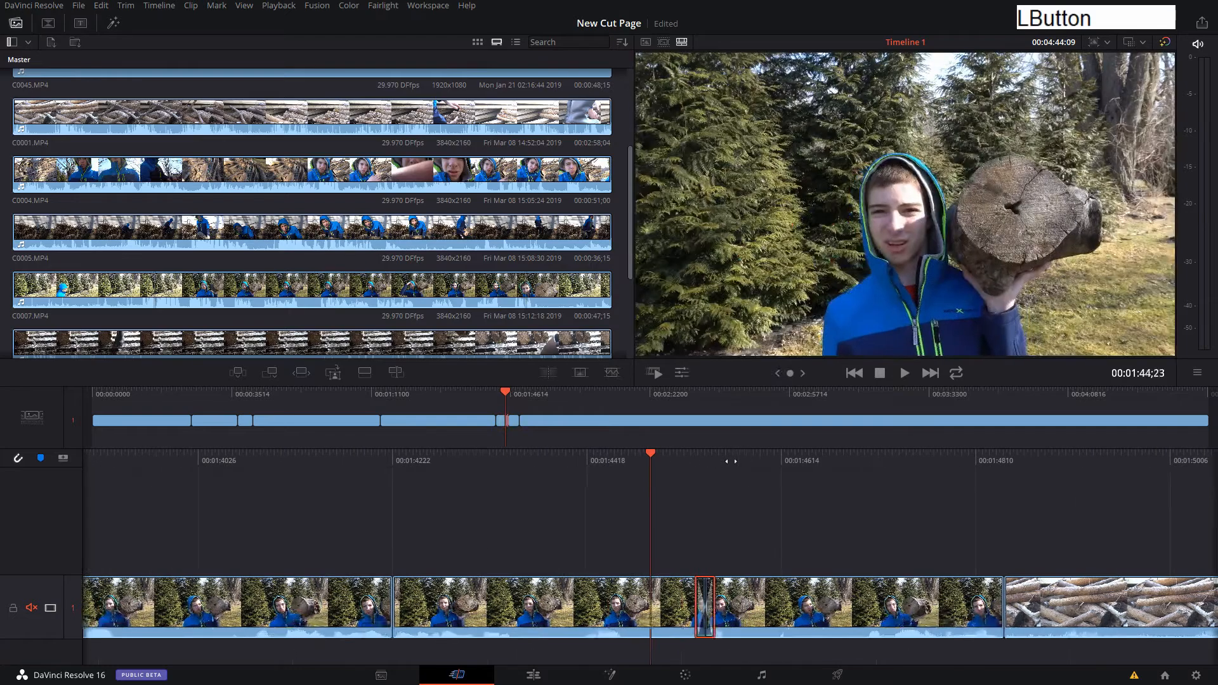
key("space")
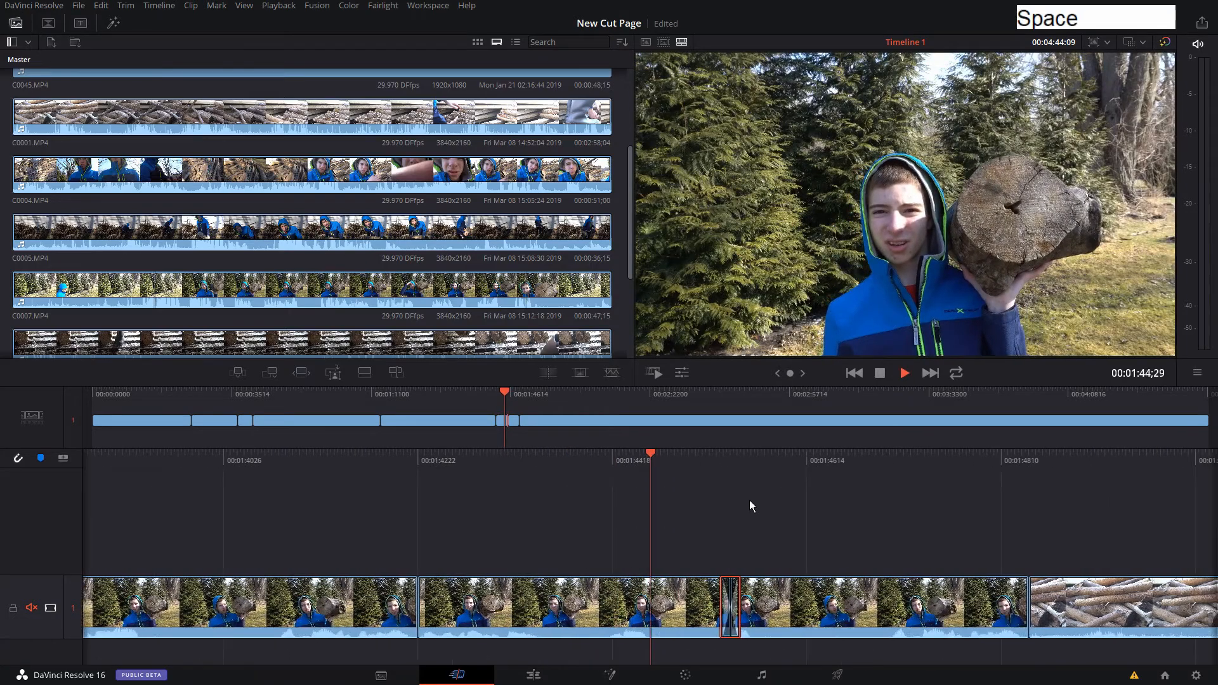
key("space")
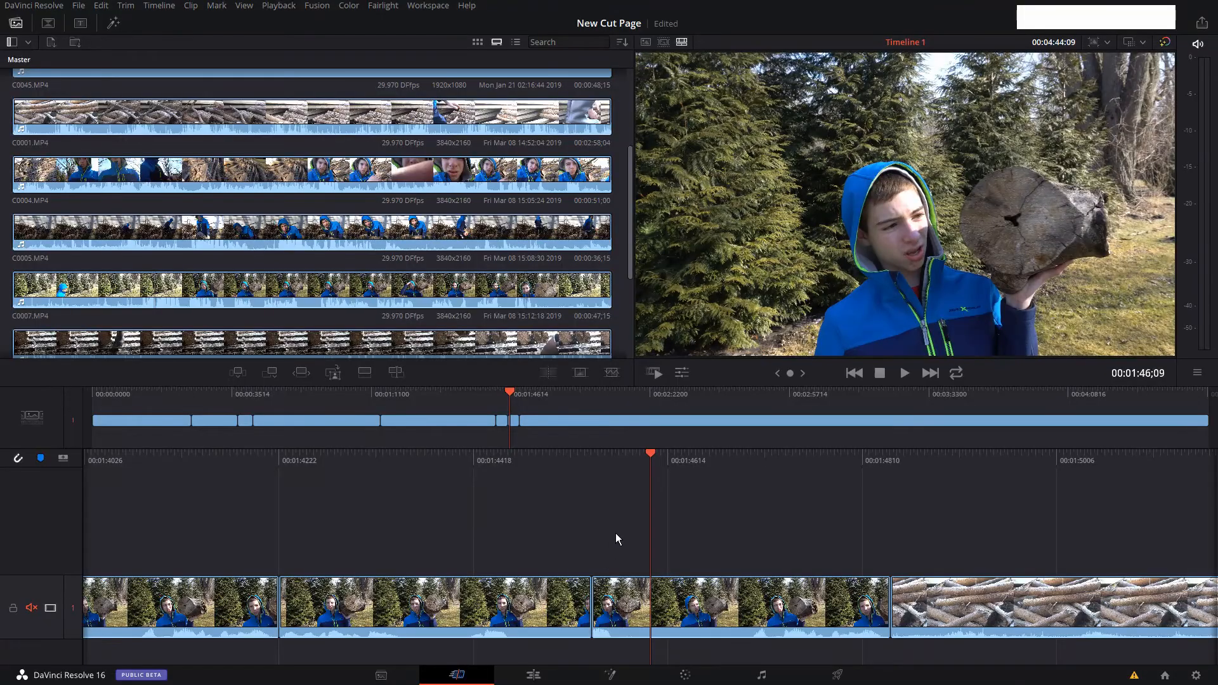
Slip the footage inside the last log-holding clip before the woodpile clip.
left_click(616, 534)
left_click_drag(739, 603, 696, 599)
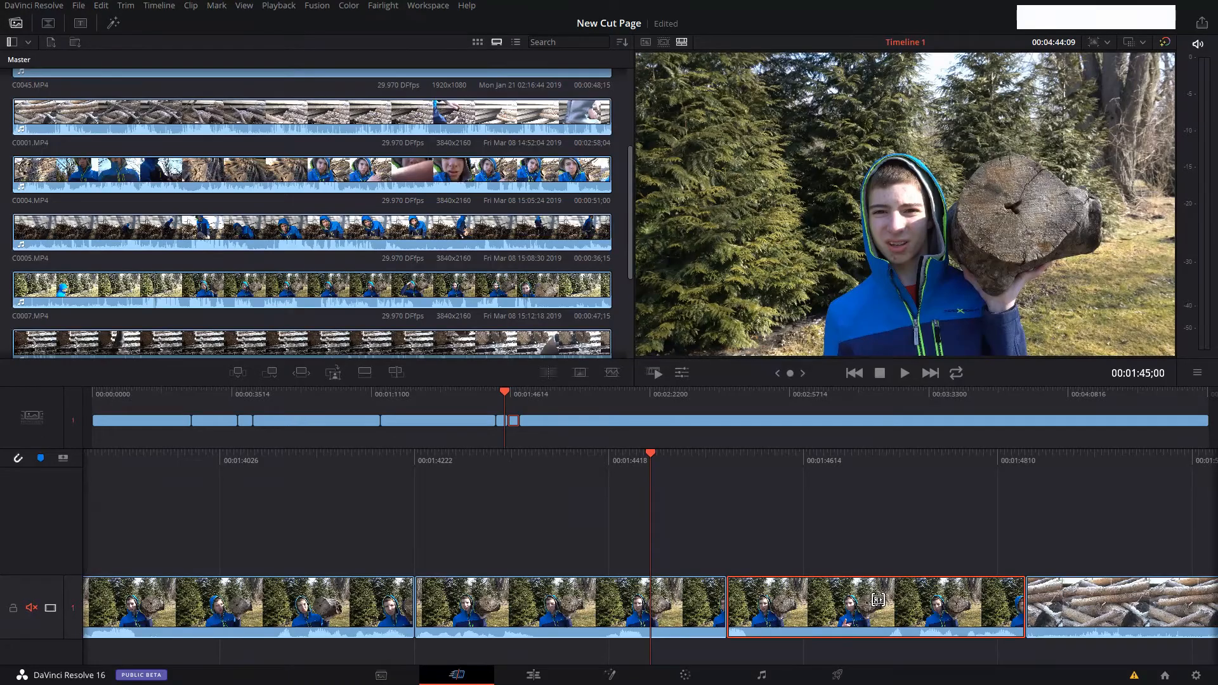
mouse_move(879, 600)
left_mouse_down()
mouse_move(925, 619)
mouse_move(900, 537)
left_mouse_up()
left_click_drag(855, 501, 387, 489)
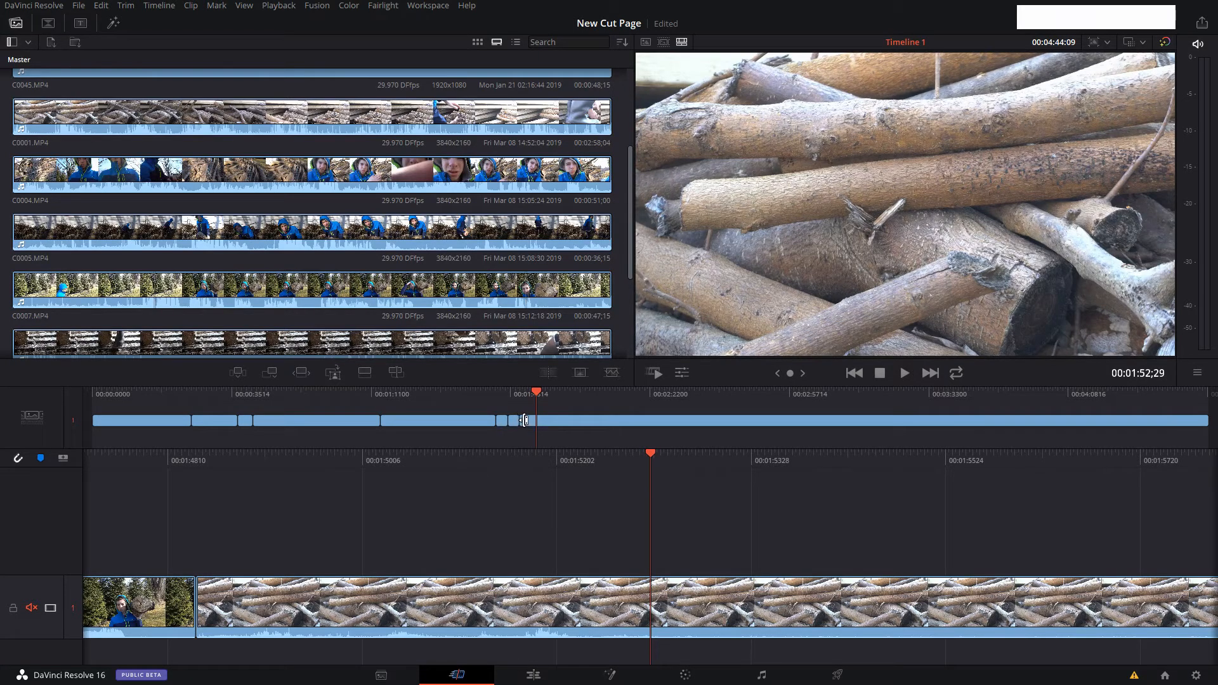
Ripple trim the start of the woodpile clip in the overview timeline, and trim it by a further 01;02 in the detailed timeline.
left_click_drag(526, 420, 647, 434)
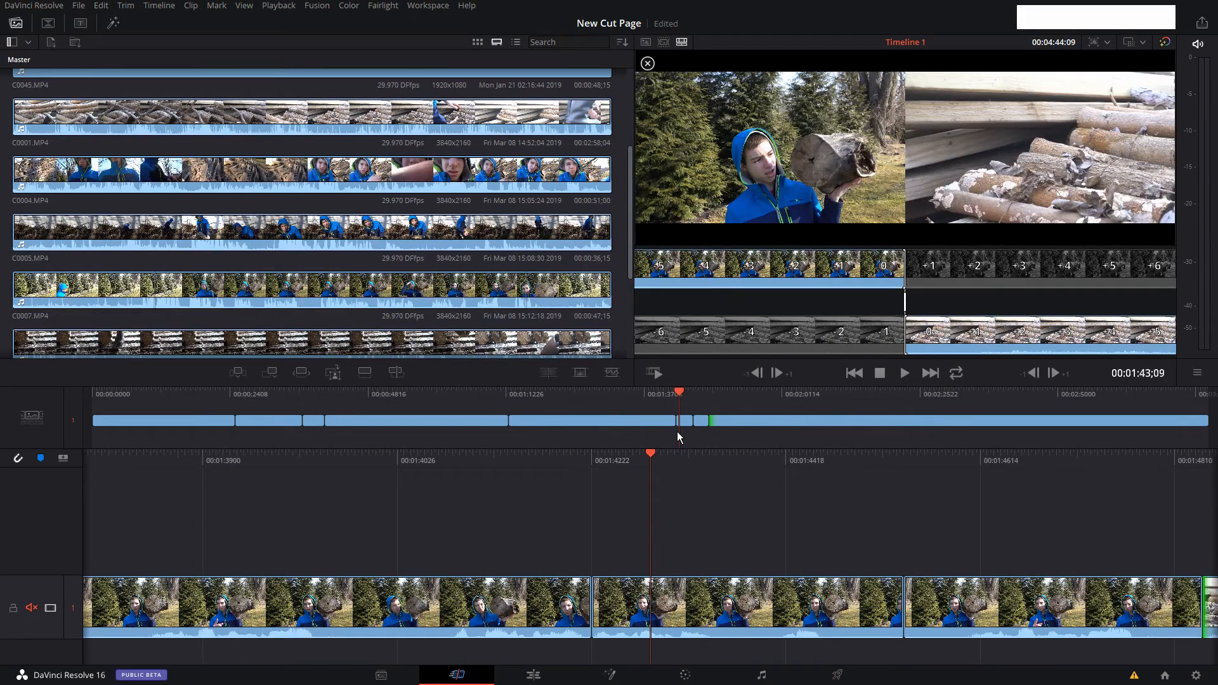
left_click(713, 395)
left_click_drag(567, 609, 687, 605)
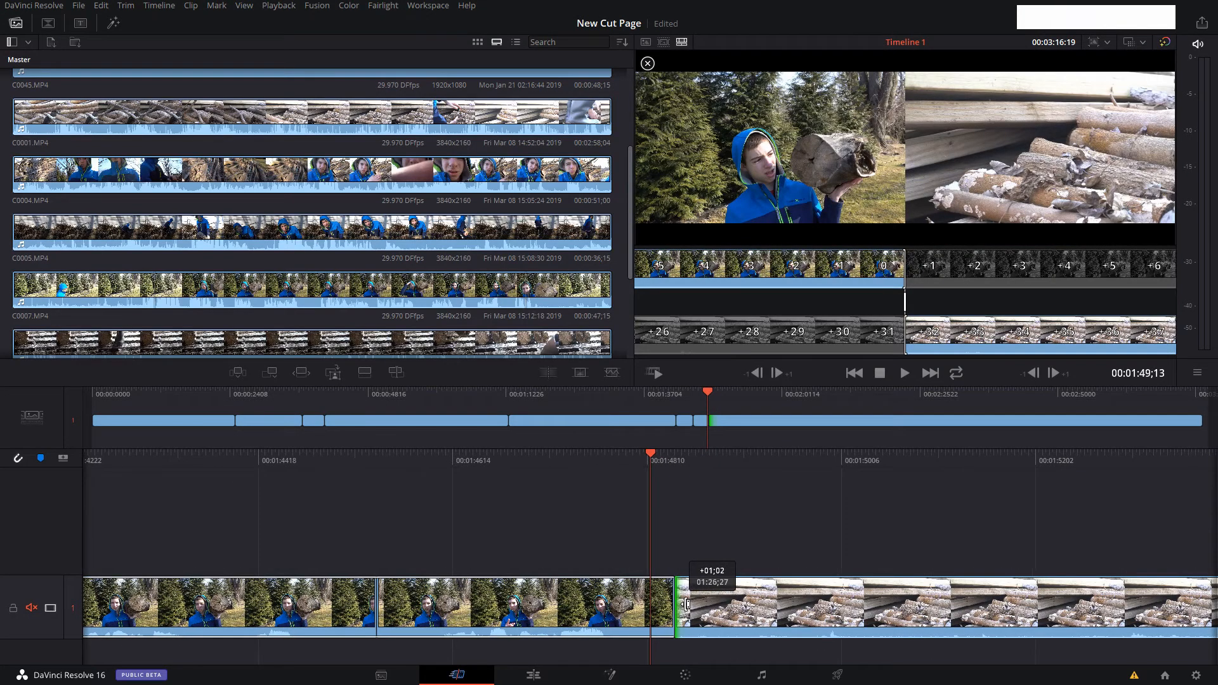
Finish ripple trimming the start of the woodpile clip, and ripple trim the log-holding footage before it in the overview timeline.
left_click_drag(687, 600, 688, 599)
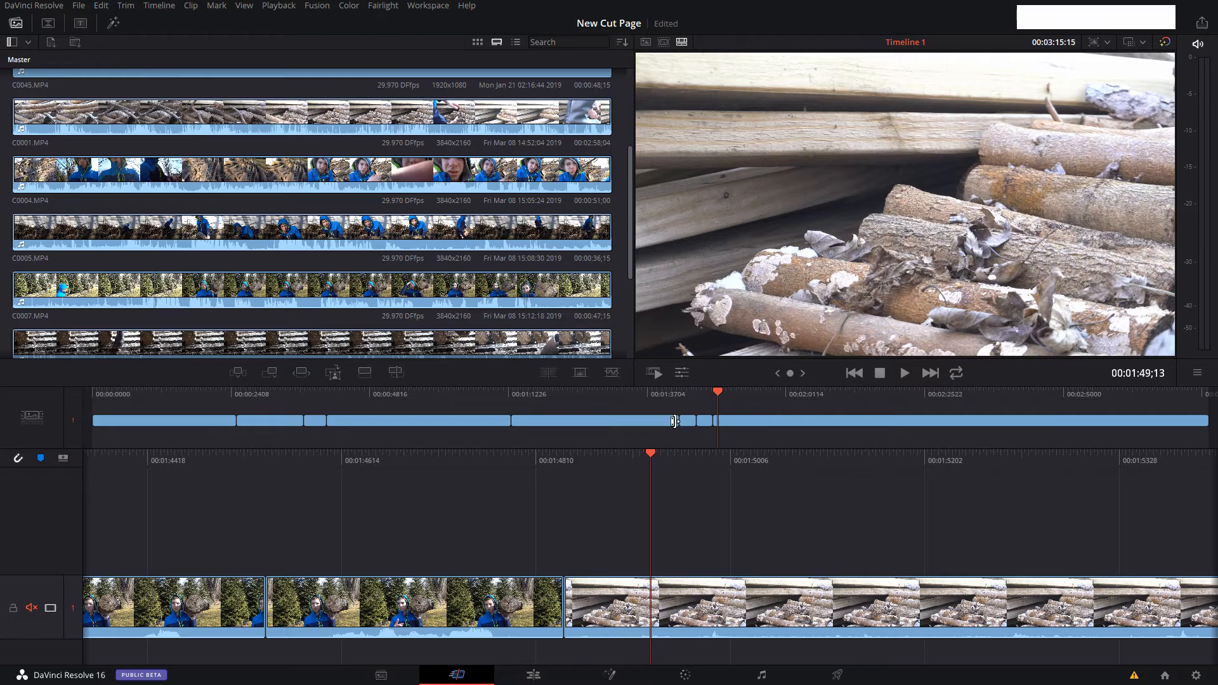
left_click_drag(674, 420, 834, 503)
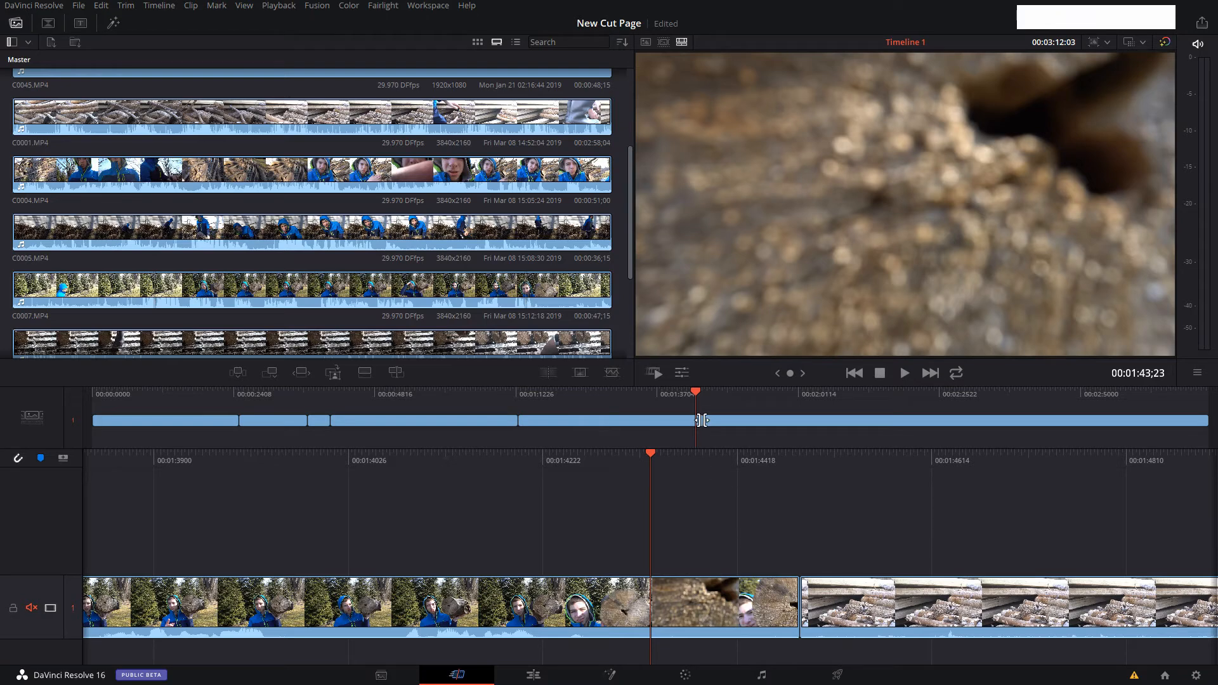
Roll the cut between the log-holding and woodpile clips in the overview timeline, extending the log-holding clip to the end of its available footage.
left_click_drag(701, 422, 717, 421)
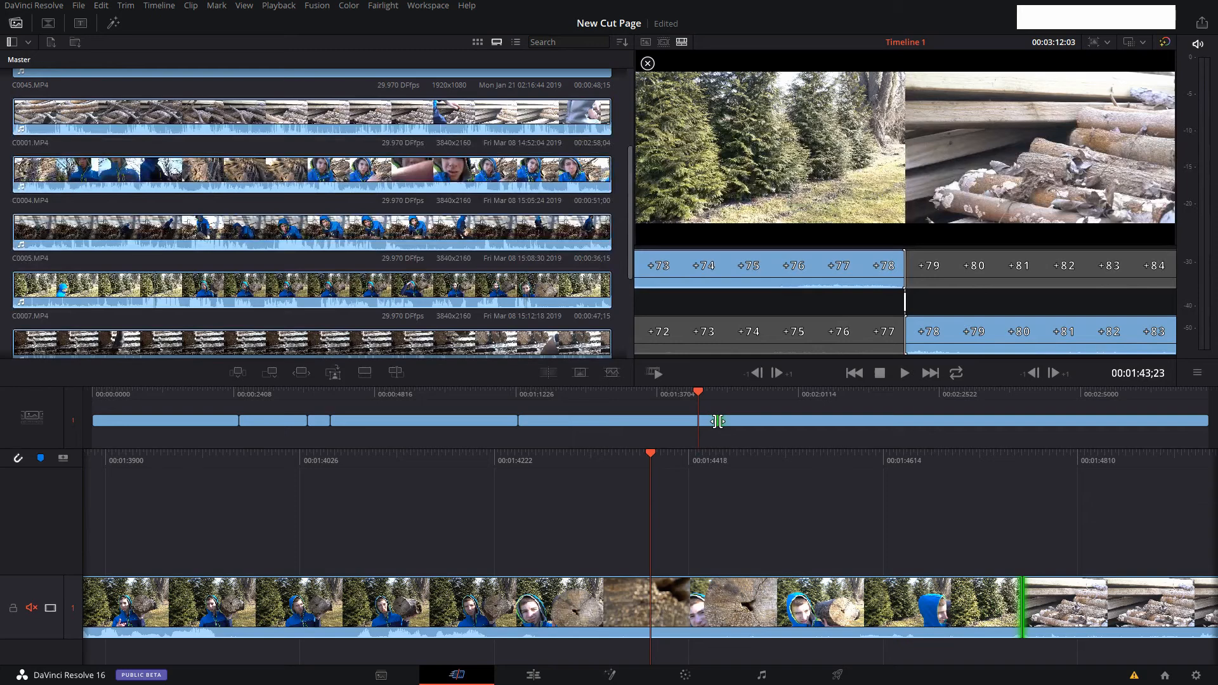
left_click_drag(718, 421, 713, 419)
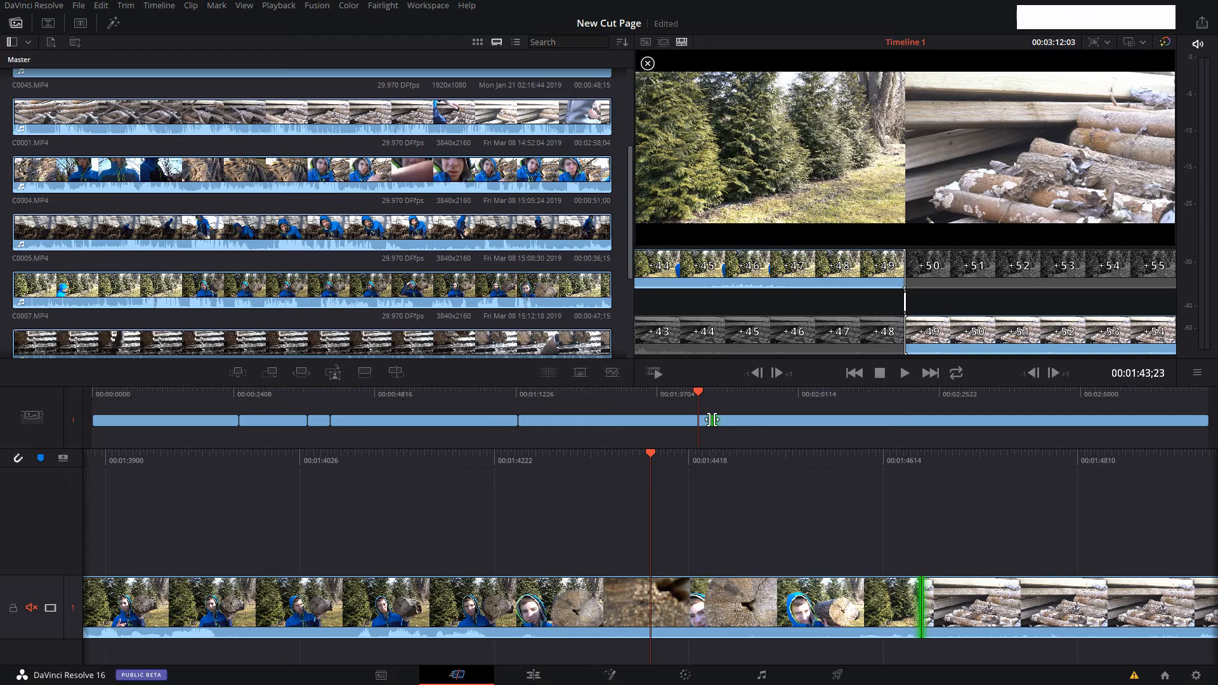
mouse_move(711, 420)
left_mouse_down()
mouse_move(734, 419)
mouse_move(722, 421)
left_mouse_up()
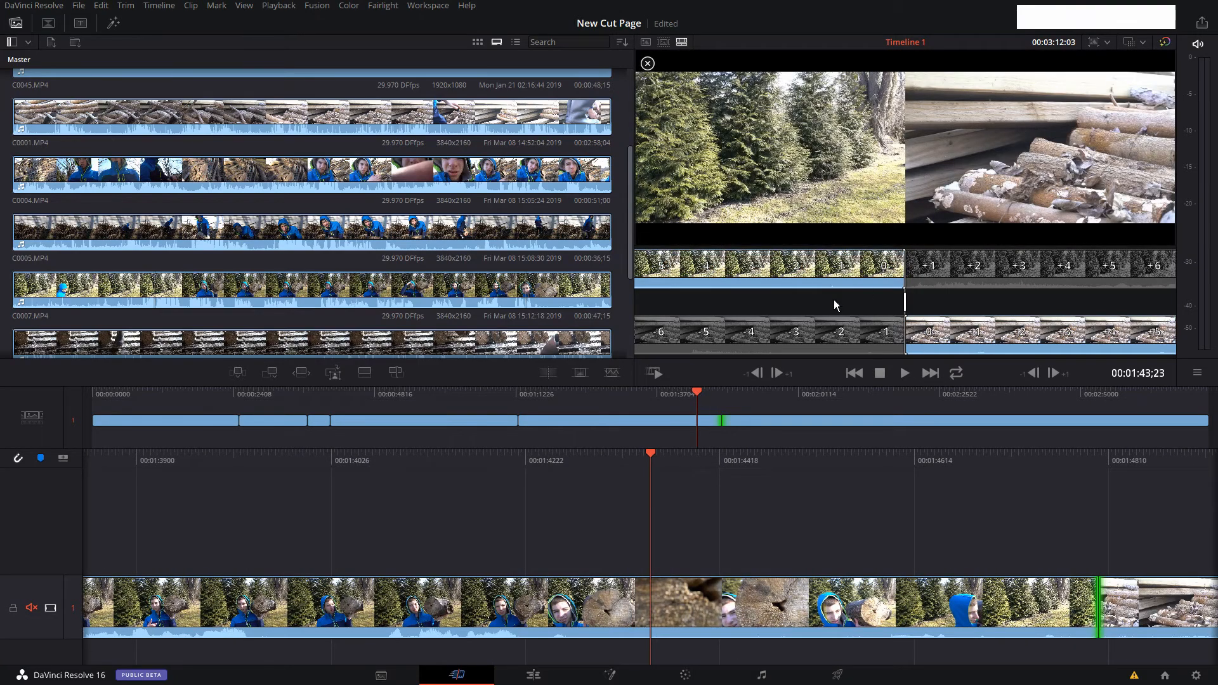
left_click_drag(724, 422, 742, 420)
left_click_drag(818, 417, 818, 417)
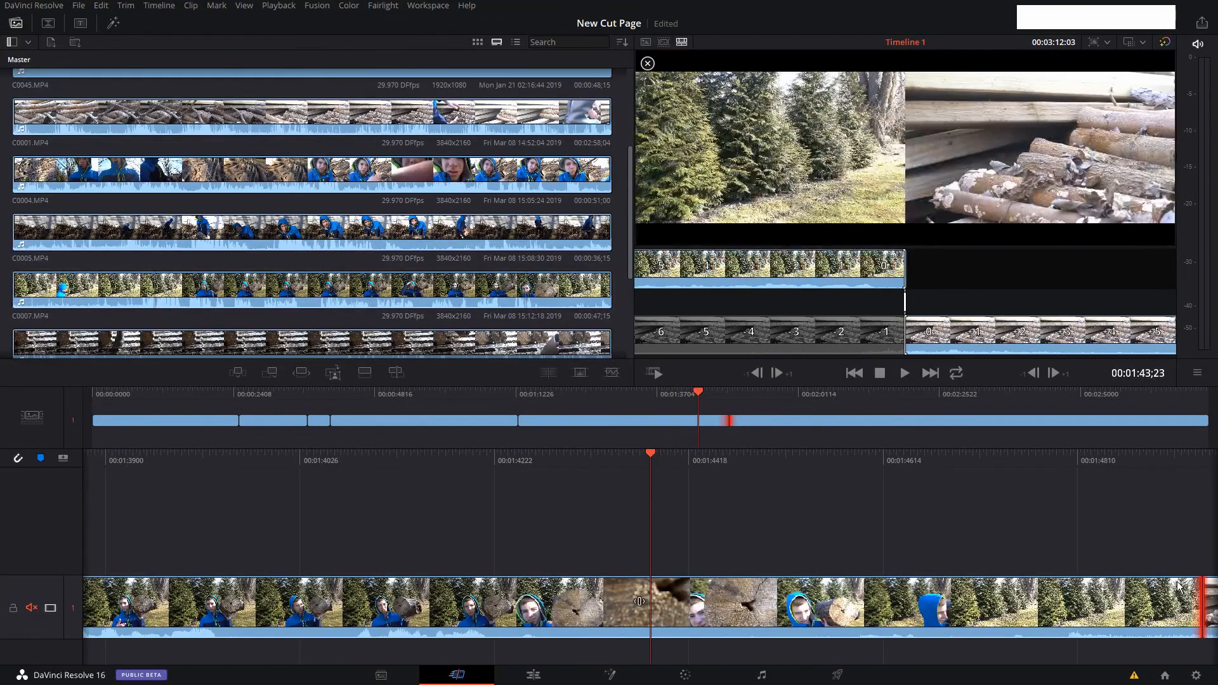
Roll the cut before the woodpile clip back in the detailed timeline, and fine-tune its position in the viewer's trim display.
left_click_drag(1128, 466, 896, 560)
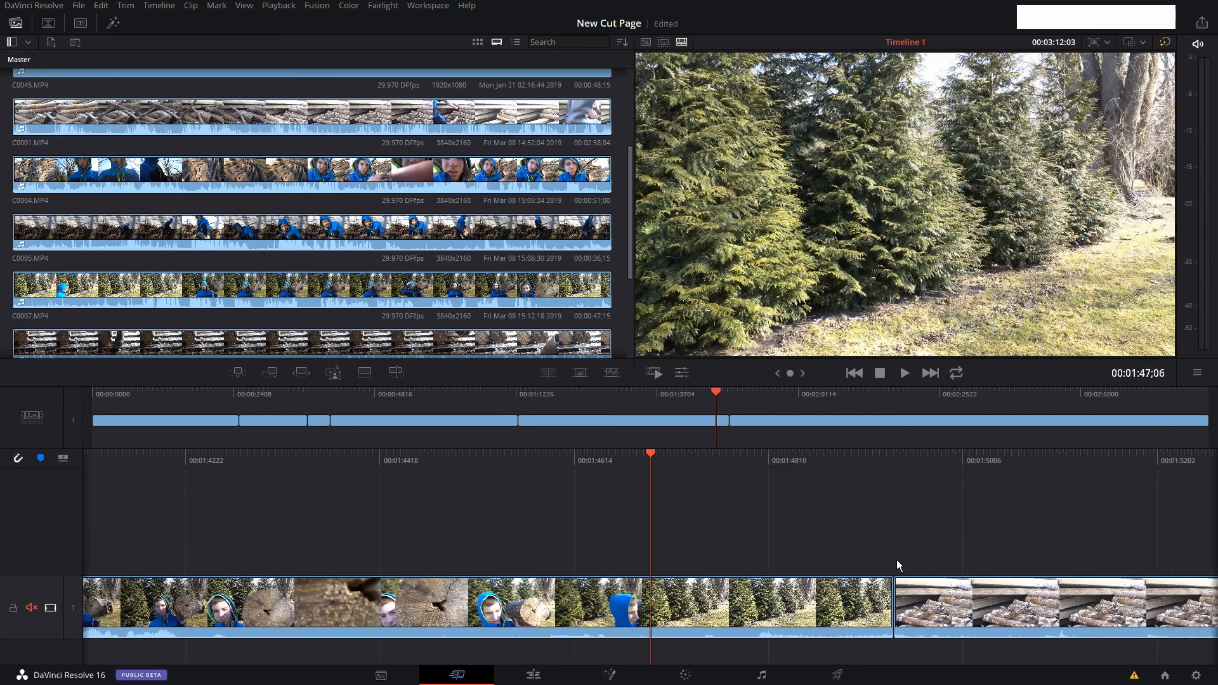
mouse_move(893, 603)
left_mouse_down()
mouse_move(775, 613)
mouse_move(679, 603)
mouse_move(771, 598)
left_mouse_up()
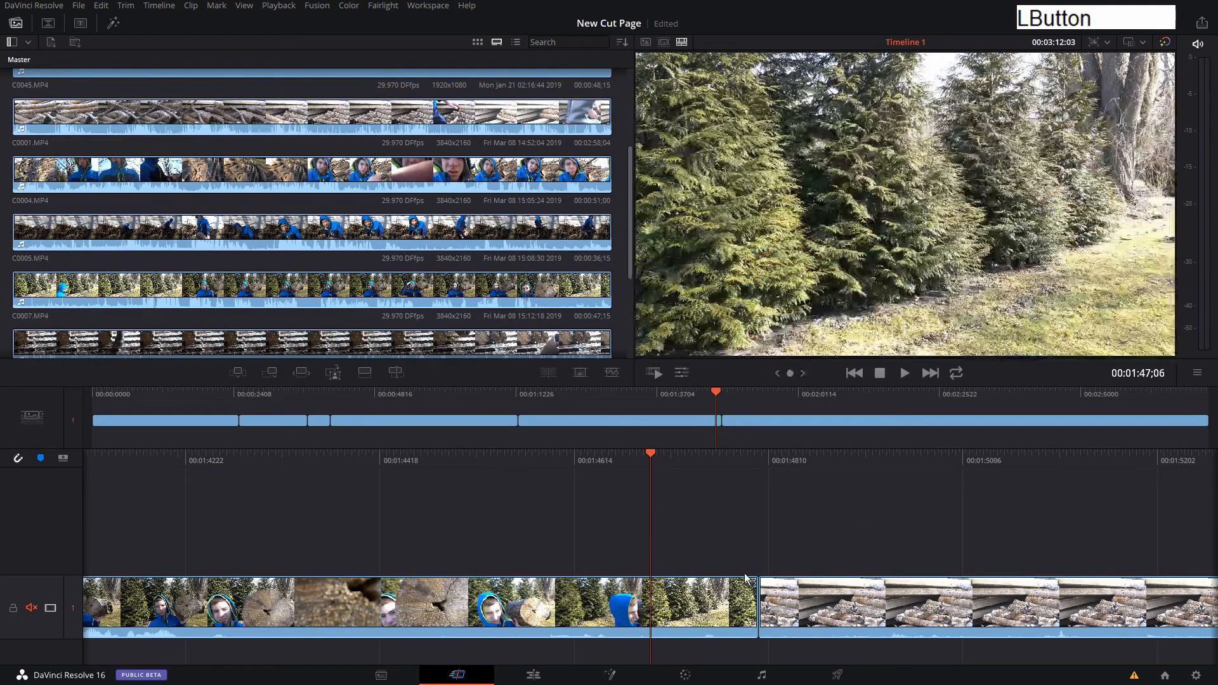
left_click(756, 606)
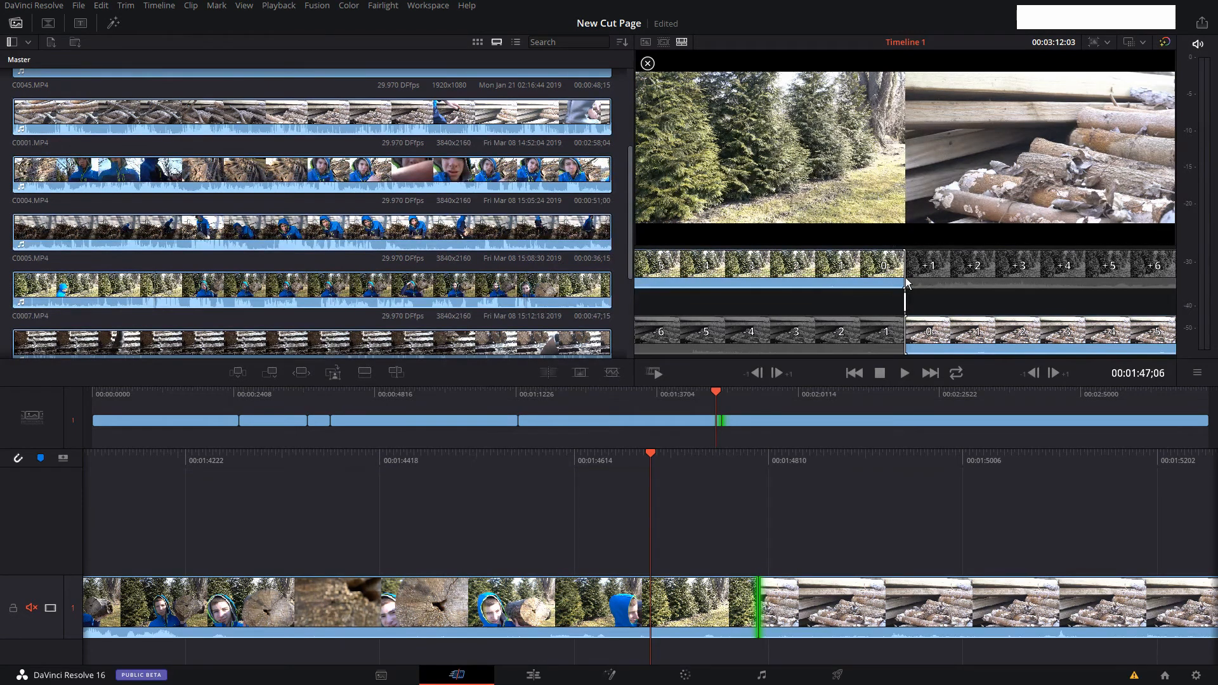
left_click_drag(906, 307, 849, 307)
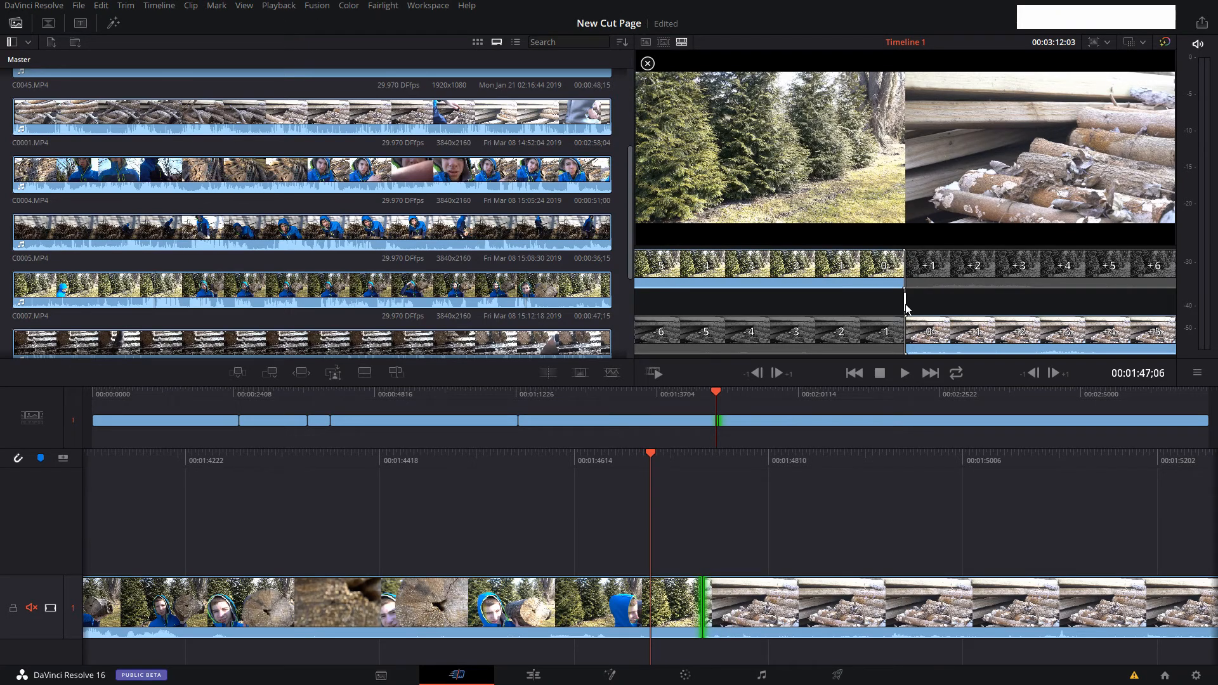
left_click_drag(906, 309, 934, 309)
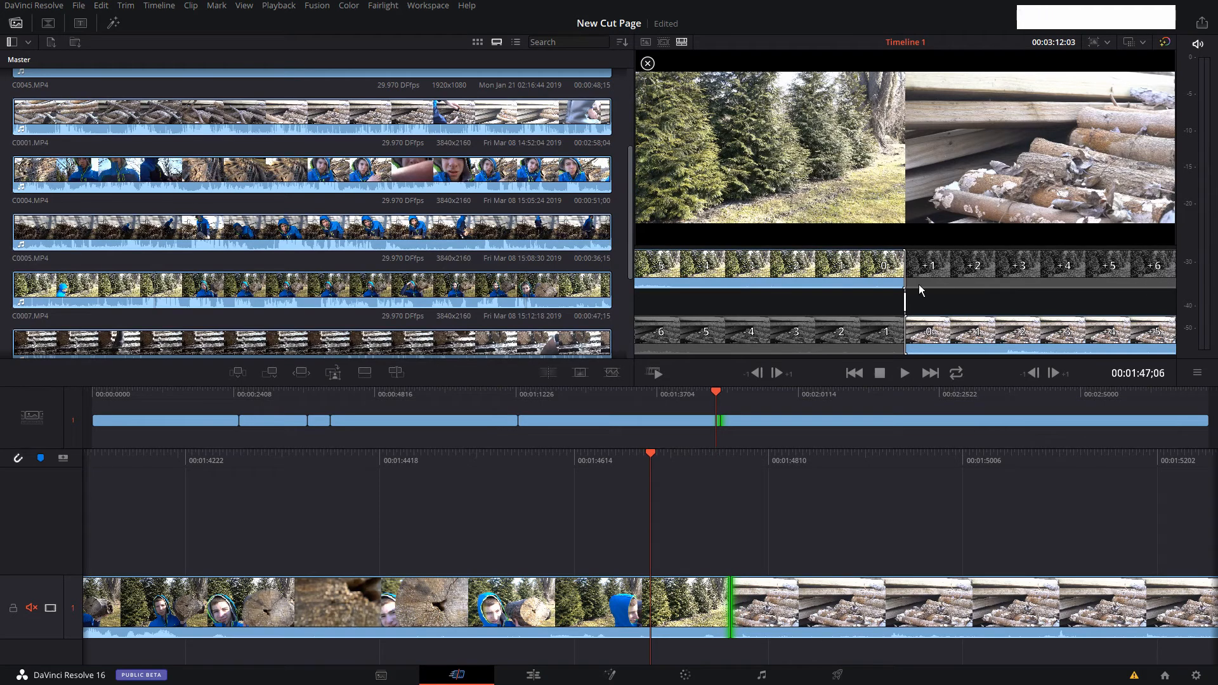
Add a Cross Dissolve at the cut before the woodpile clip, and shorten it to about four frames in the viewer's trim display.
left_click(580, 374)
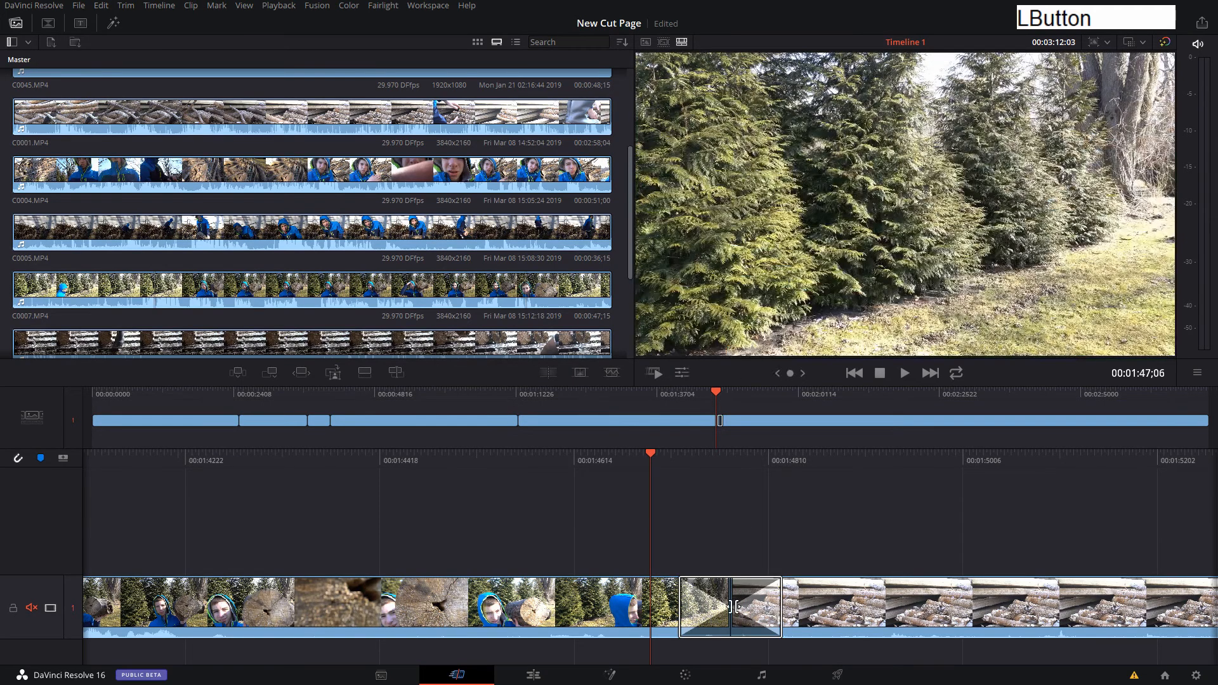
left_click(734, 607)
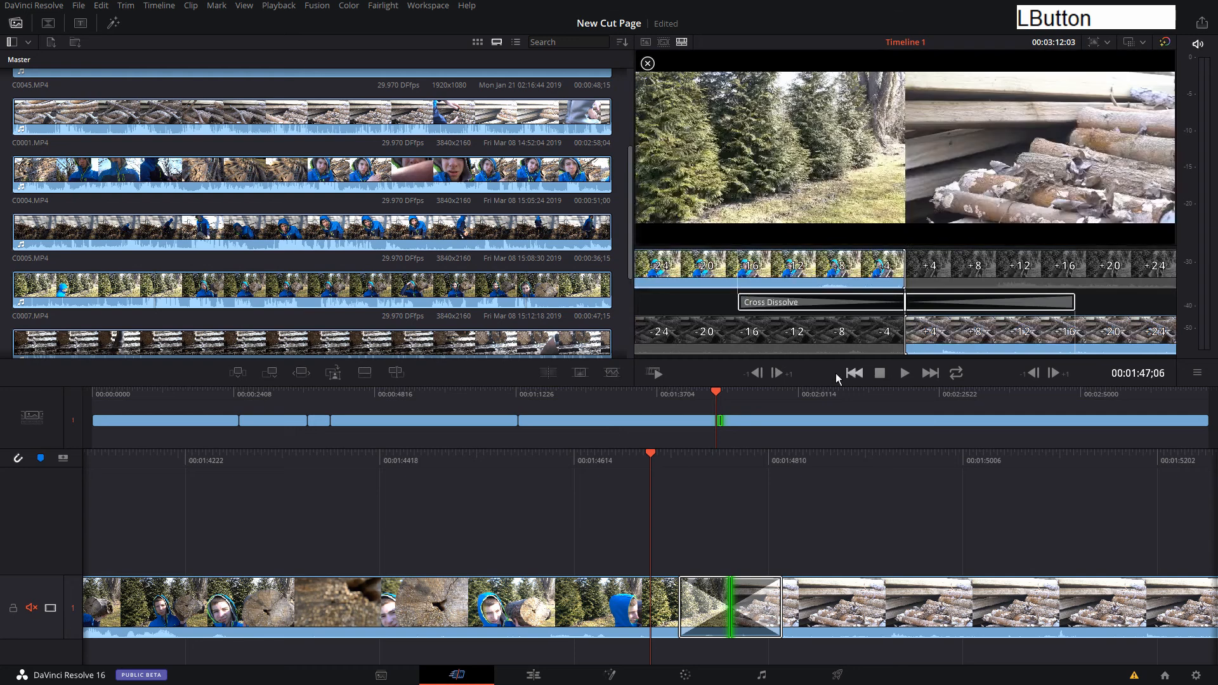
left_click_drag(1071, 303, 1006, 303)
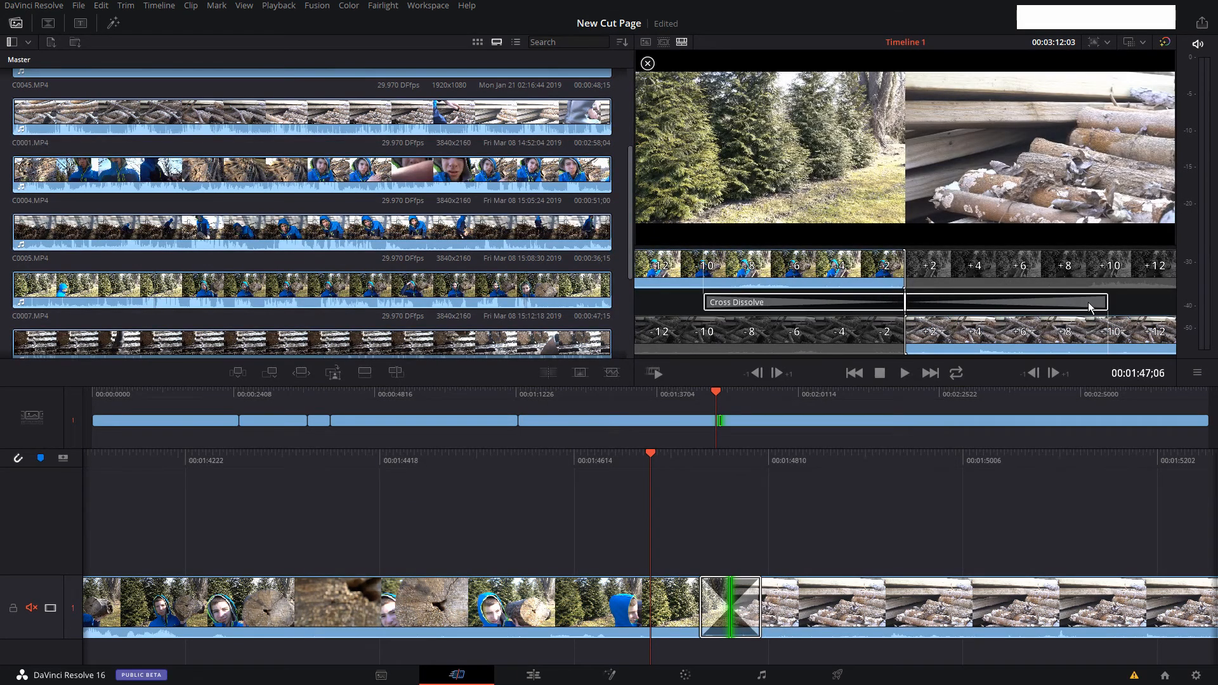
left_click_drag(1106, 303, 937, 312)
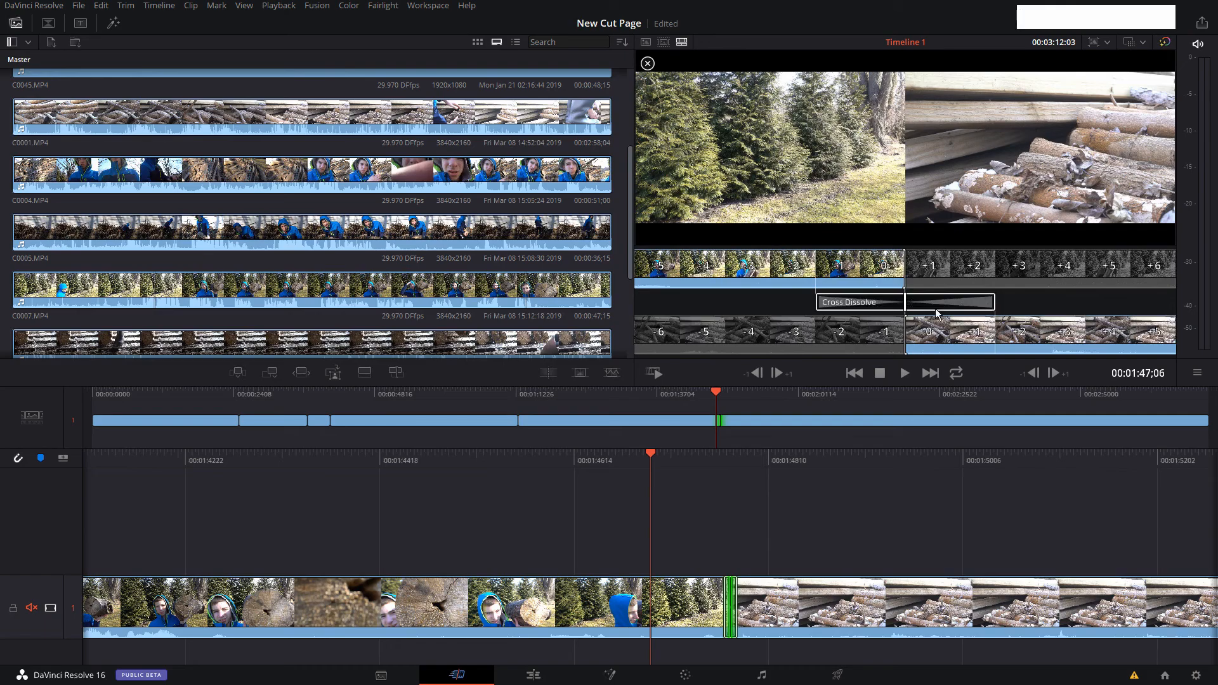